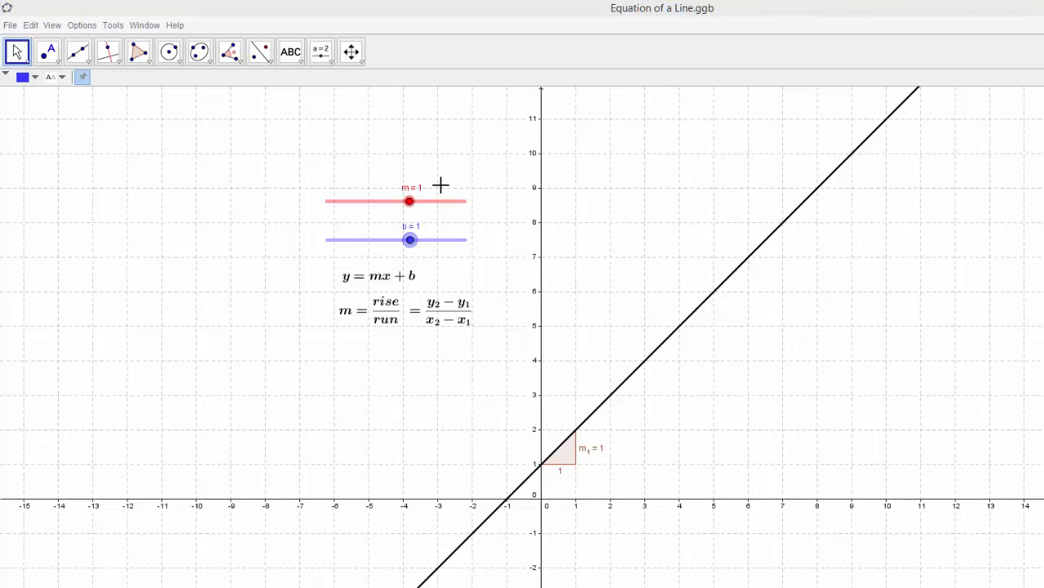
- Increase the slope slider m above 1 to steepen the line
{"action": "left_click_drag", "start_coordinate": [411, 203], "coordinate": [424, 205]}
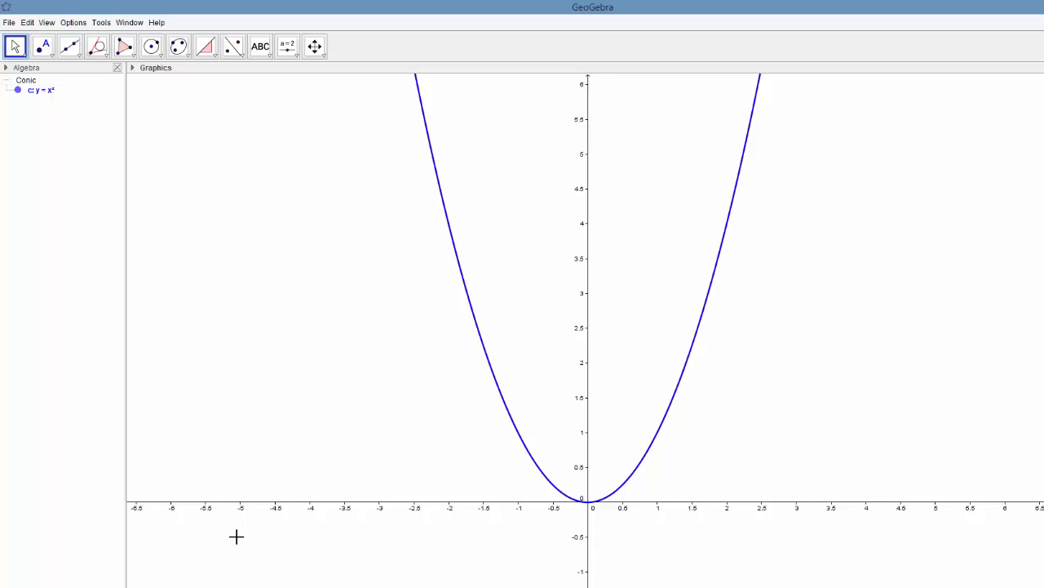
- Place two points on the parabola's right branch, at about (1.07, 1.15) and (1.87, 3.49)
{"action": "left_click", "coordinate": [42, 51]}
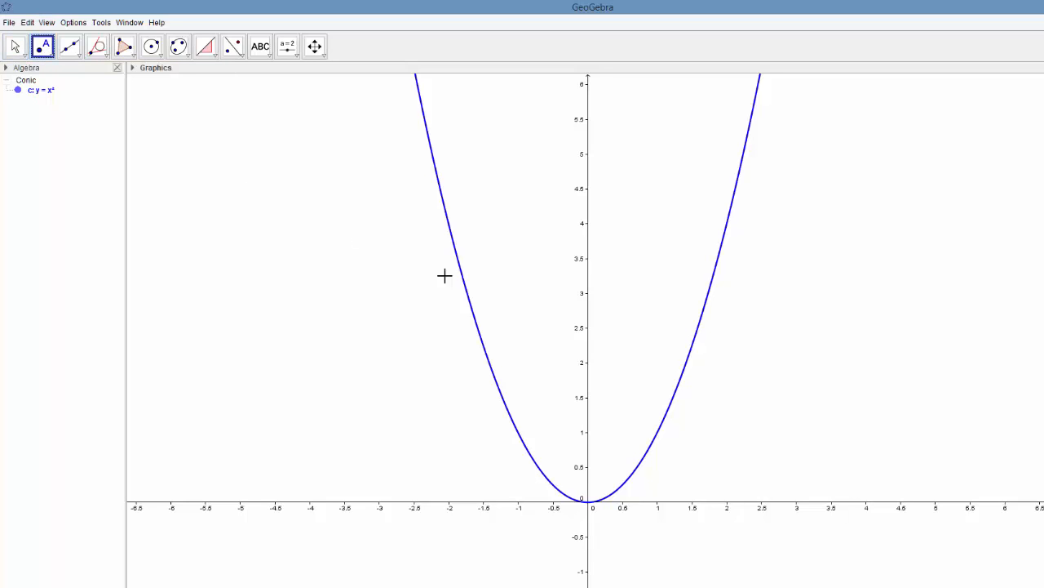
{"action": "left_click", "coordinate": [663, 425]}
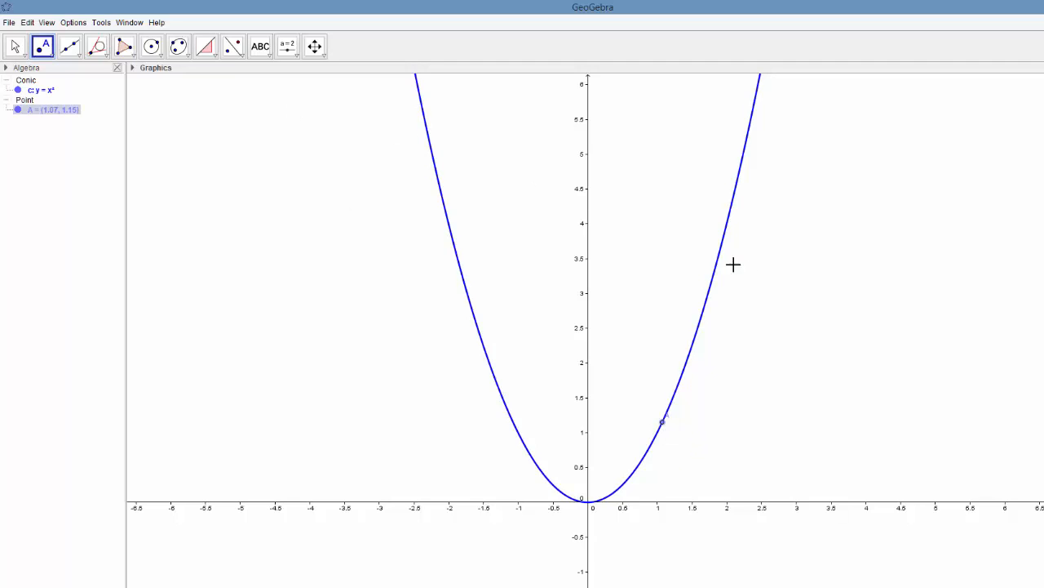
{"action": "left_click", "coordinate": [718, 260]}
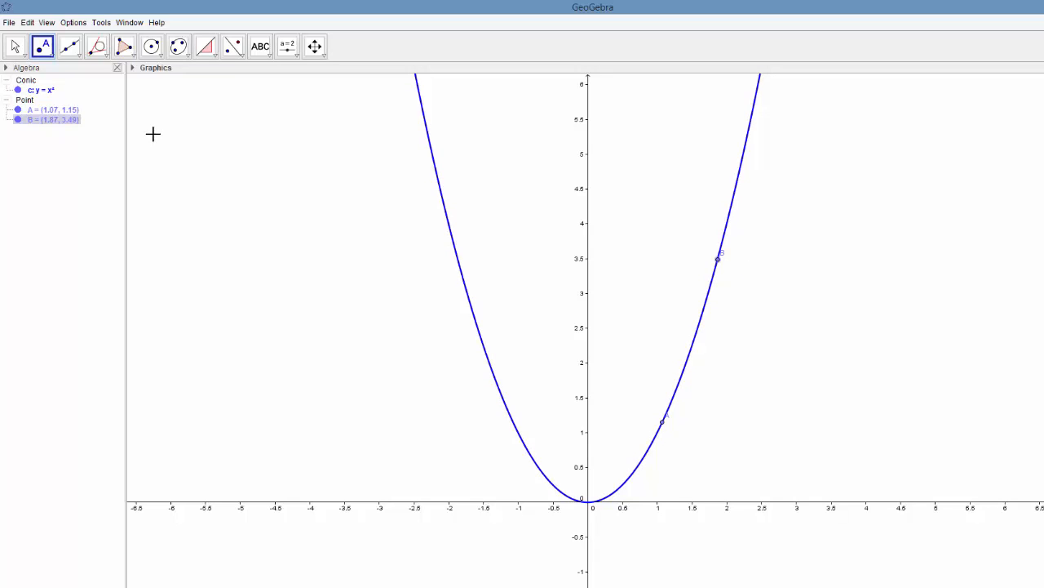
- Draw a line through points A and B on the parabola
{"action": "left_click", "coordinate": [76, 54]}
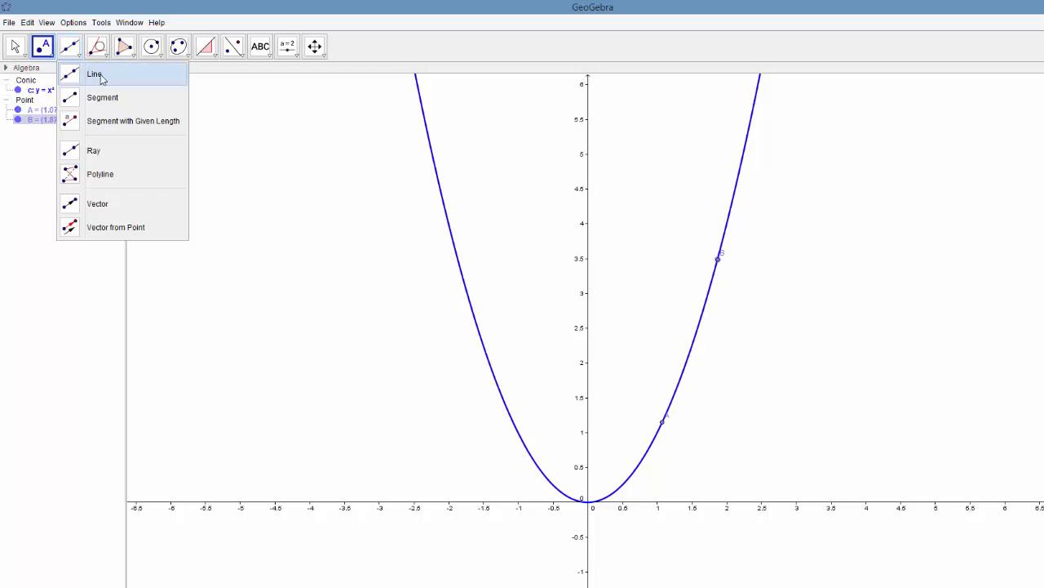
{"action": "left_click", "coordinate": [102, 78]}
{"action": "left_click", "coordinate": [662, 423]}
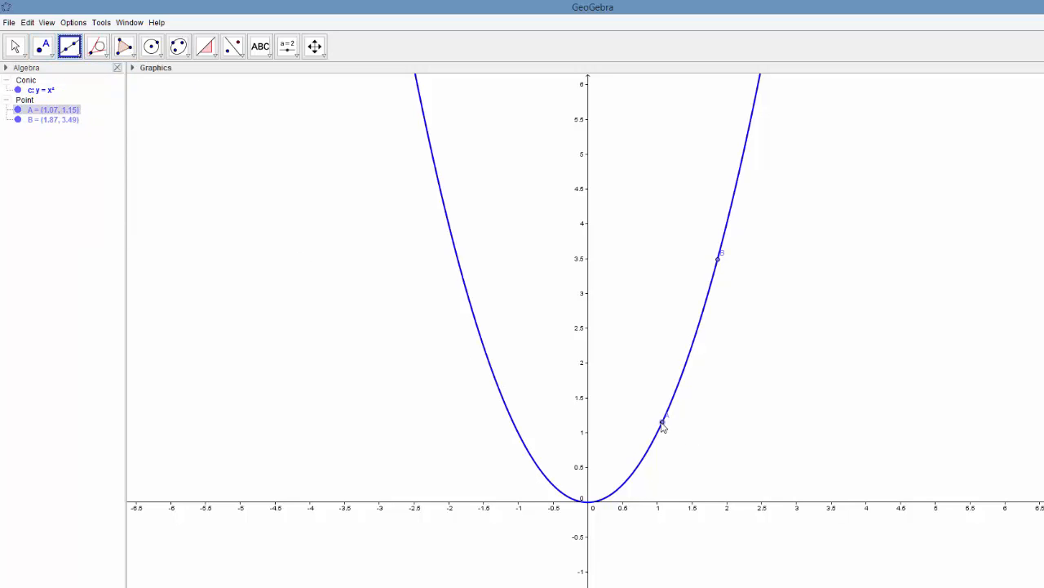
{"action": "left_click", "coordinate": [718, 262]}
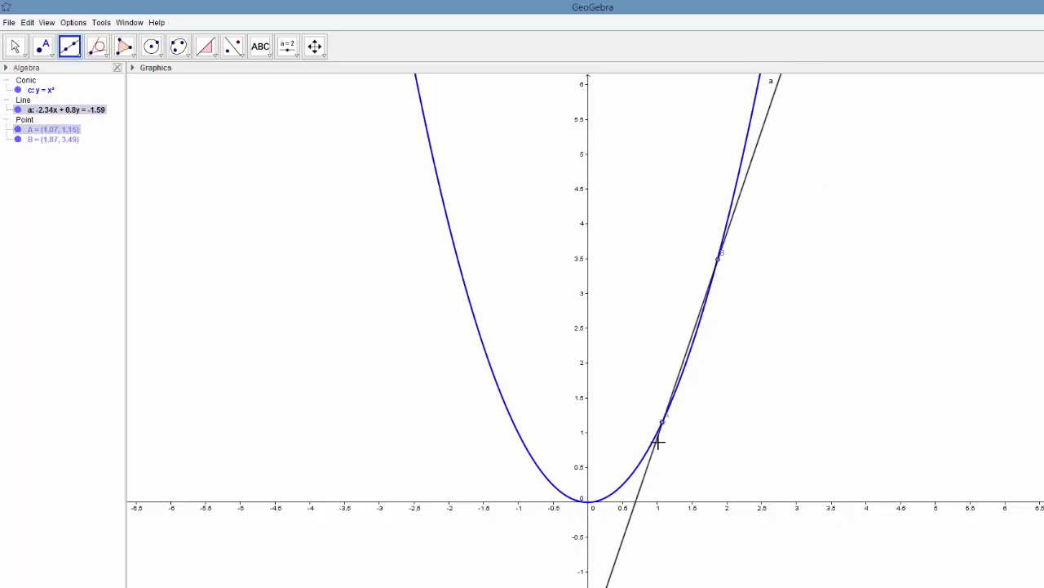
- Set the color of the line through A and B to red (255, 0, 51) and its thickness to 5
{"action": "right_click", "coordinate": [630, 519]}
{"action": "left_click", "coordinate": [682, 586]}
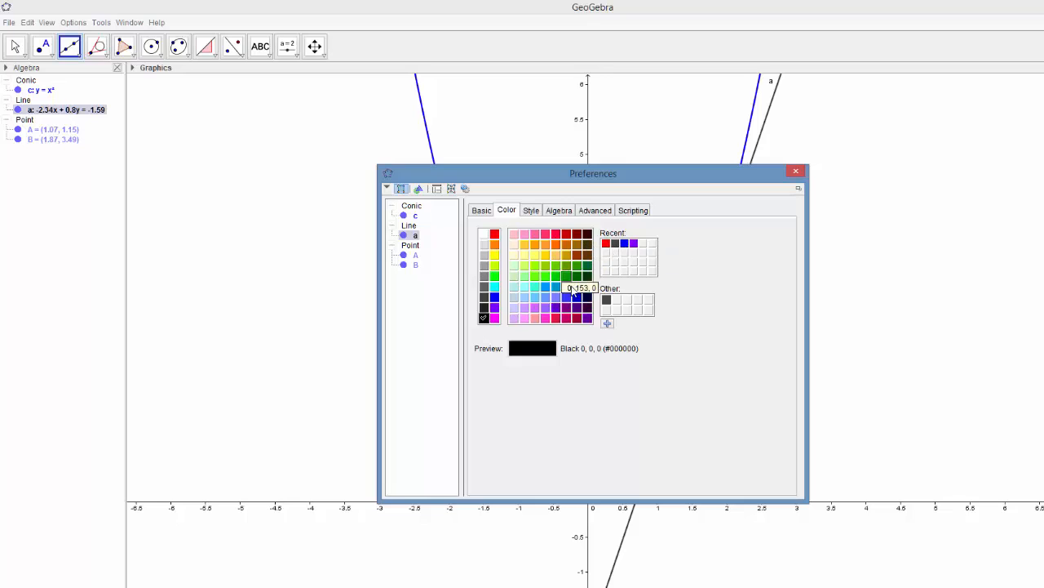
{"action": "left_click", "coordinate": [555, 236]}
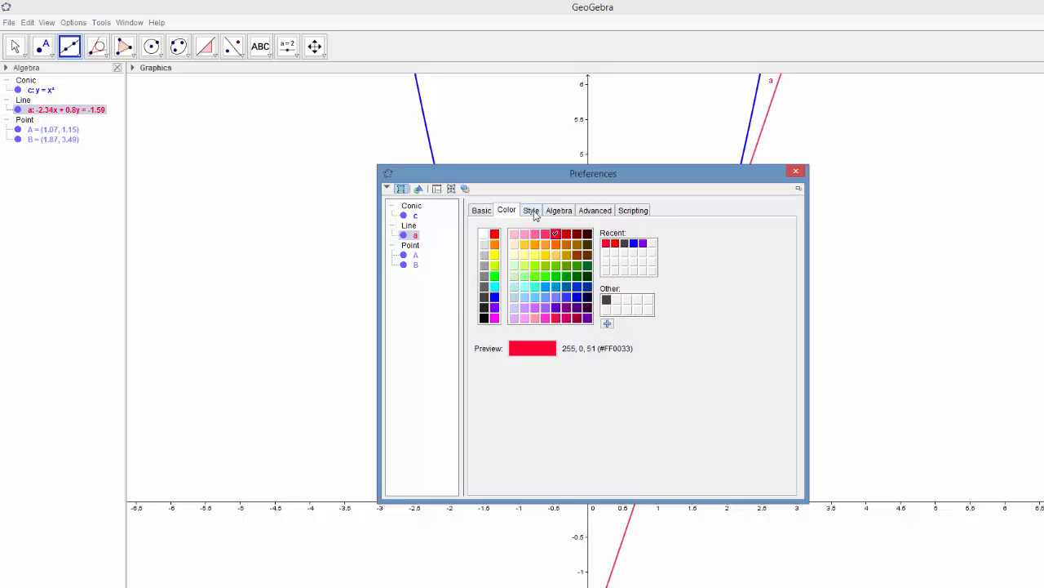
{"action": "left_click", "coordinate": [531, 210]}
{"action": "left_click", "coordinate": [496, 249]}
{"action": "left_click_drag", "start_coordinate": [497, 250], "coordinate": [523, 251]}
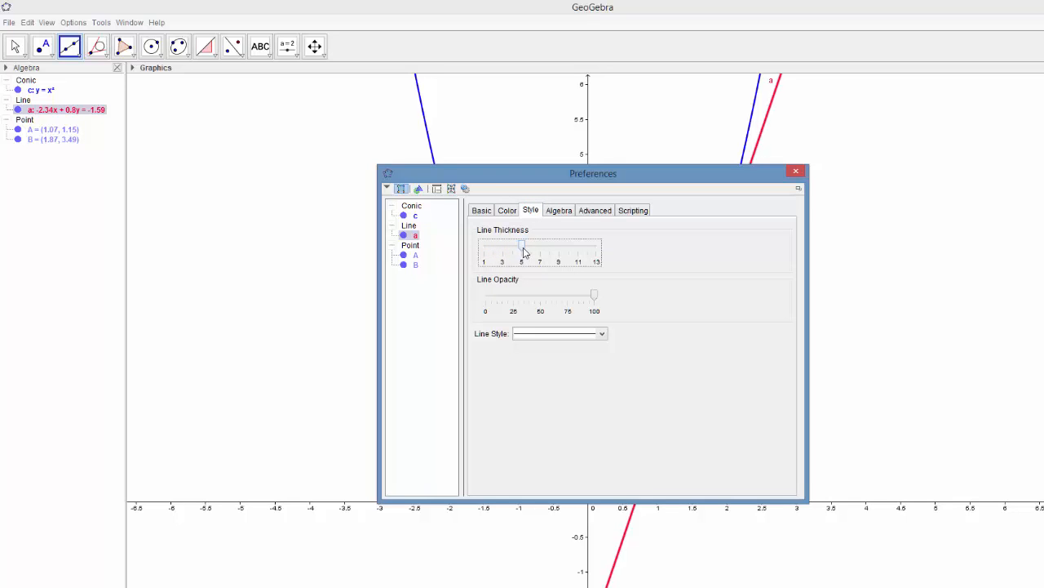
{"action": "left_click", "coordinate": [803, 172]}
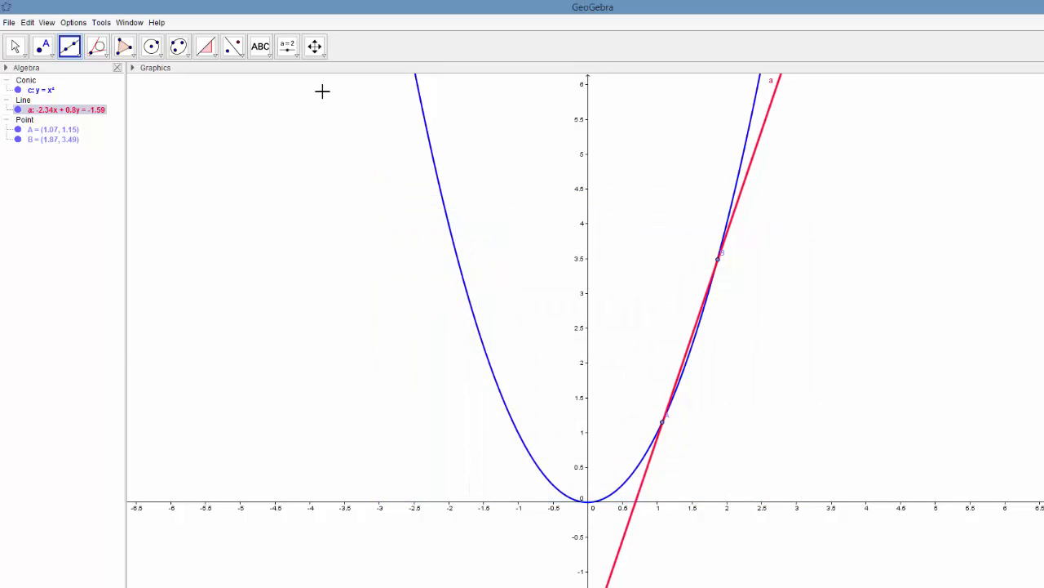
- Hide the label of the line through A and B and add a slope triangle to the line
{"action": "right_click", "coordinate": [66, 112]}
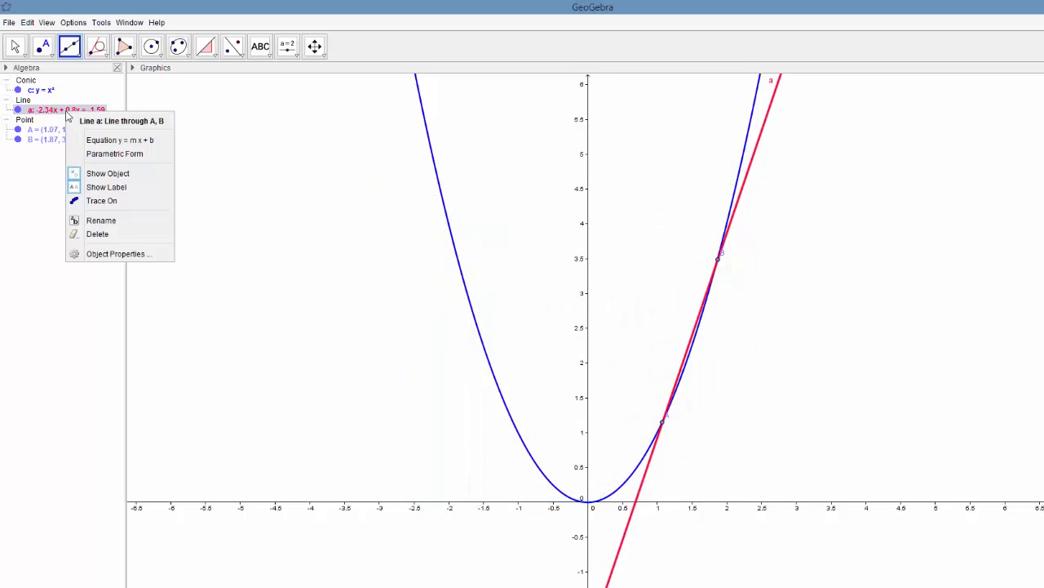
{"action": "left_click", "coordinate": [105, 187]}
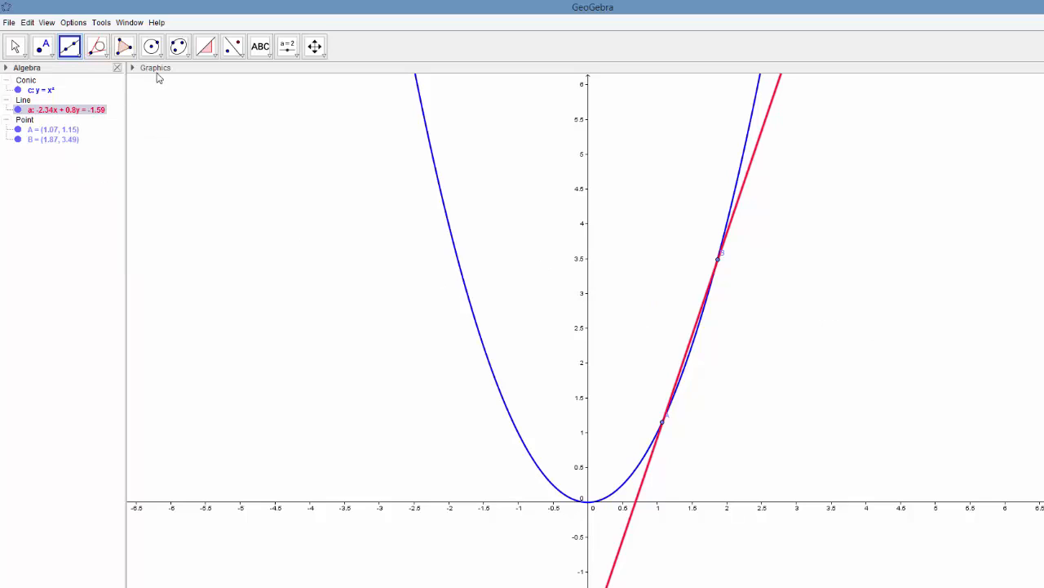
{"action": "left_click", "coordinate": [208, 49]}
{"action": "left_click", "coordinate": [647, 473]}
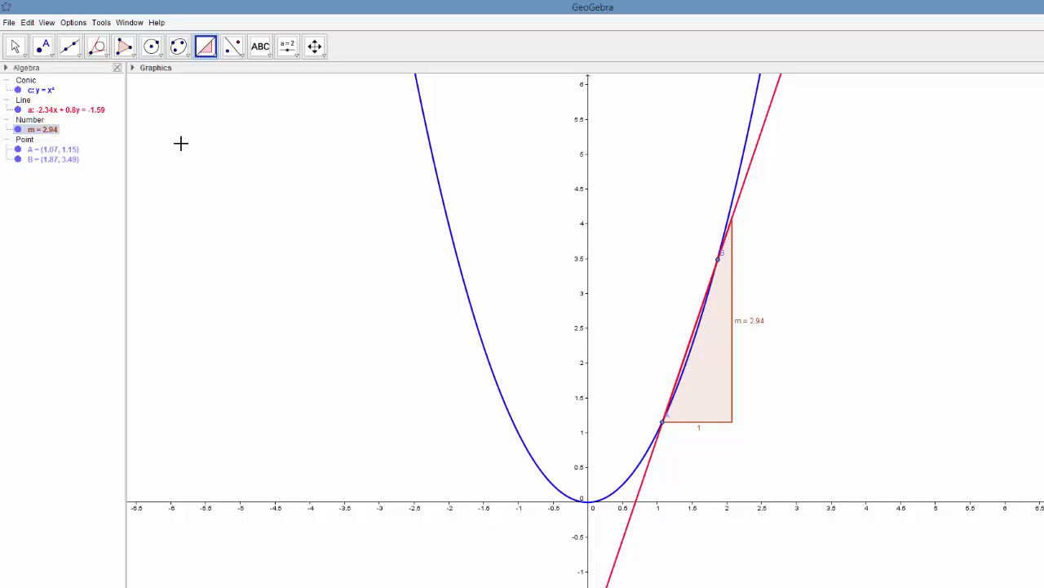
- Move point A to (-1, 1) on the parabola's left branch and point B to about (1.59, 2.54) on its right branch
{"action": "left_click", "coordinate": [15, 46]}
{"action": "left_click", "coordinate": [663, 422]}
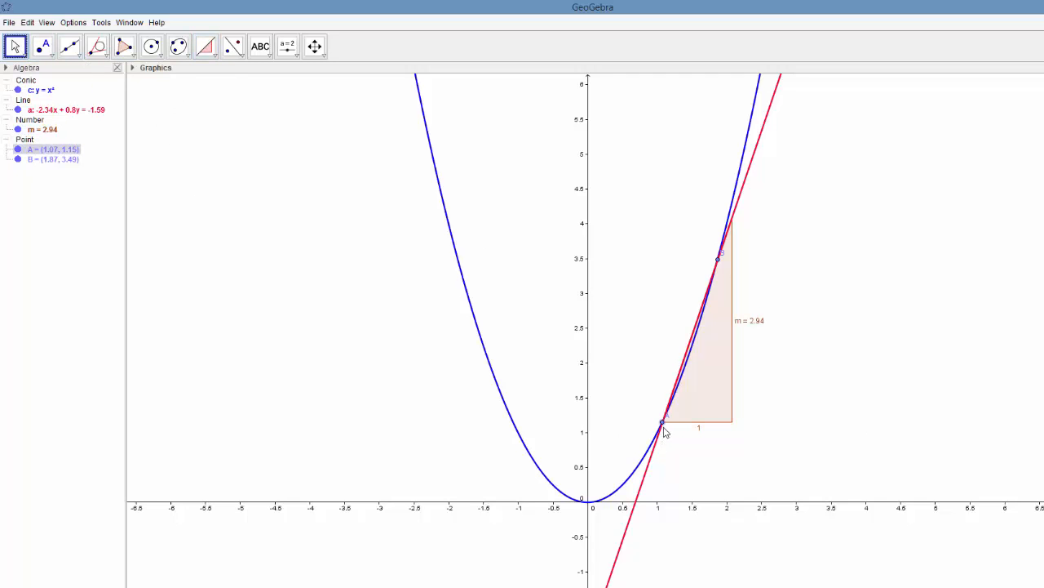
{"action": "left_click_drag", "start_coordinate": [663, 426], "coordinate": [460, 263]}
{"action": "left_click_drag", "start_coordinate": [719, 262], "coordinate": [737, 188]}
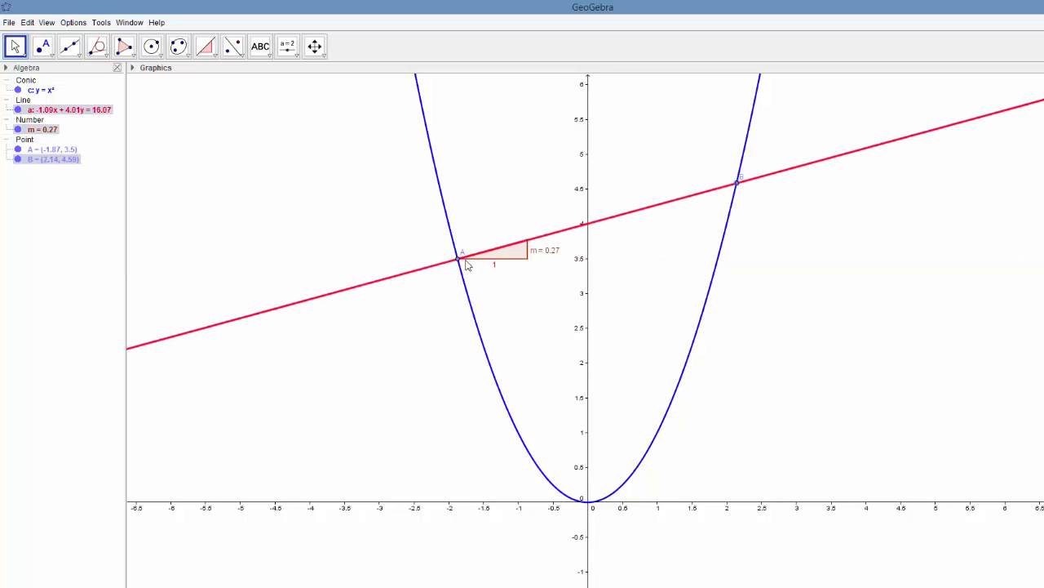
{"action": "left_click_drag", "start_coordinate": [460, 261], "coordinate": [507, 445]}
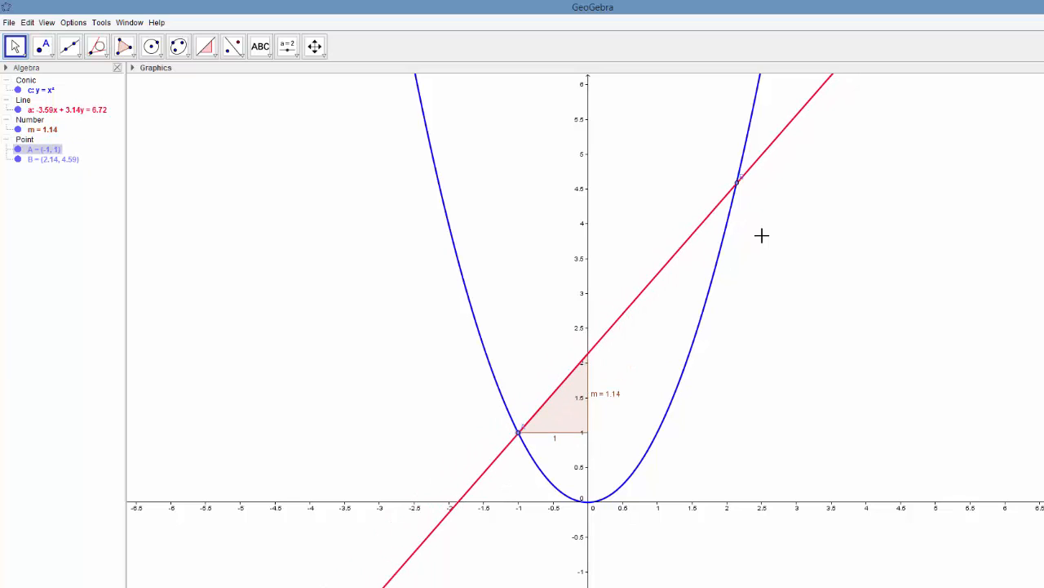
{"action": "left_click_drag", "start_coordinate": [743, 190], "coordinate": [704, 332]}
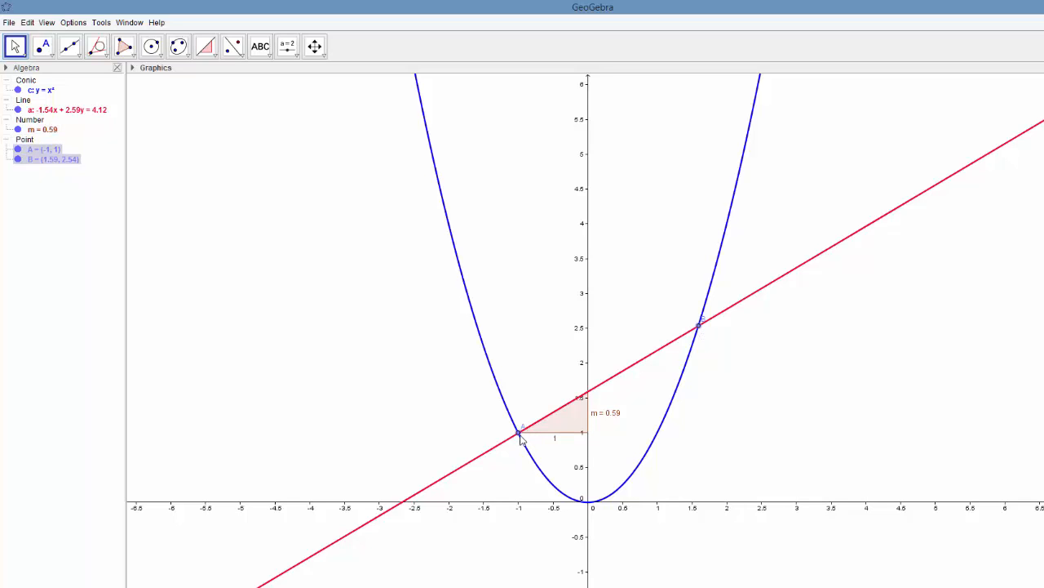
- Move point A to the parabola's vertex at the origin and point B to about (1.51, 2.27)
{"action": "left_click_drag", "start_coordinate": [521, 432], "coordinate": [591, 506]}
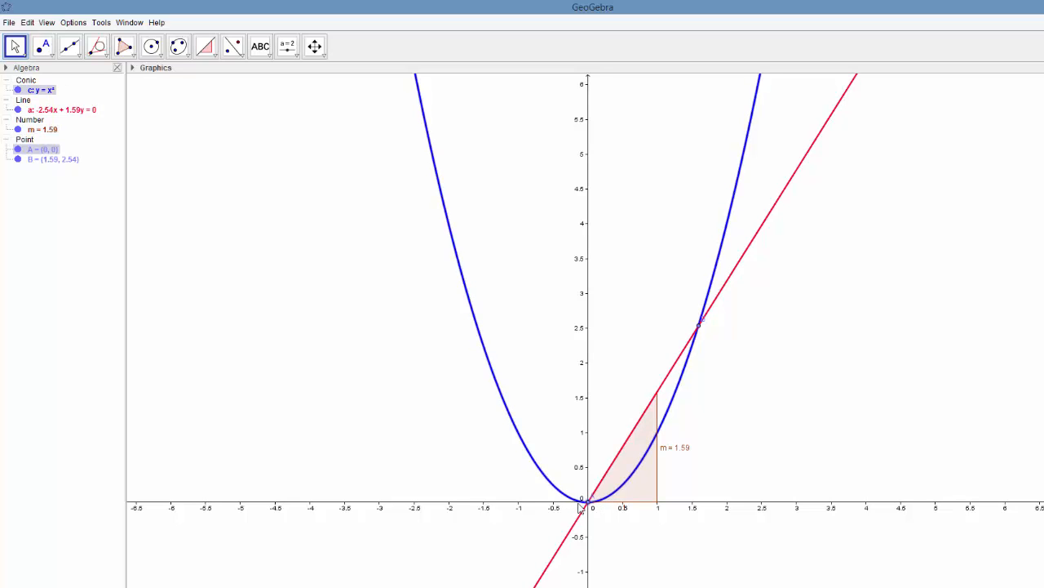
{"action": "left_click_drag", "start_coordinate": [698, 325], "coordinate": [721, 264]}
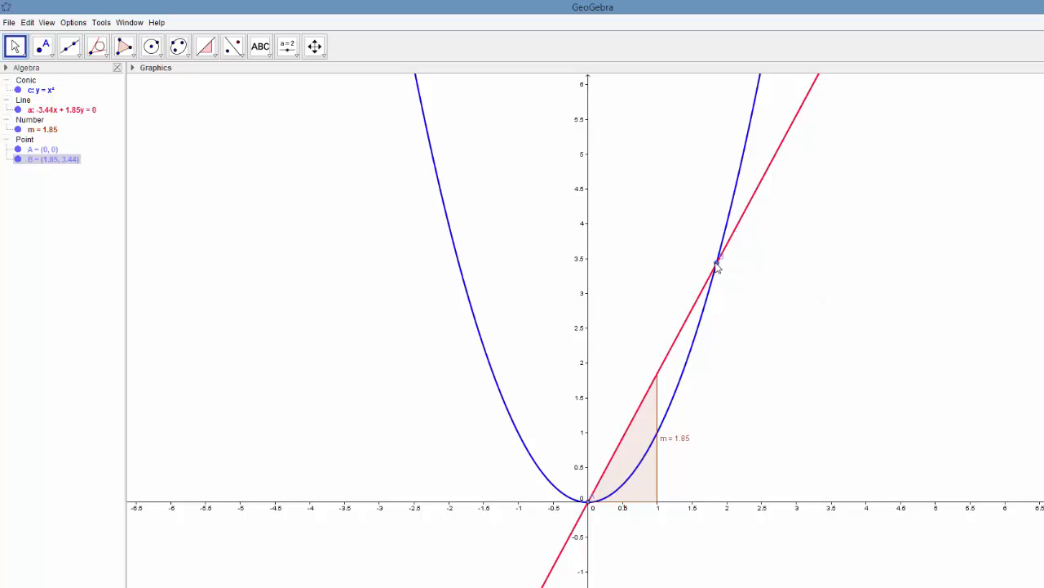
{"action": "left_click_drag", "start_coordinate": [717, 269], "coordinate": [702, 359]}
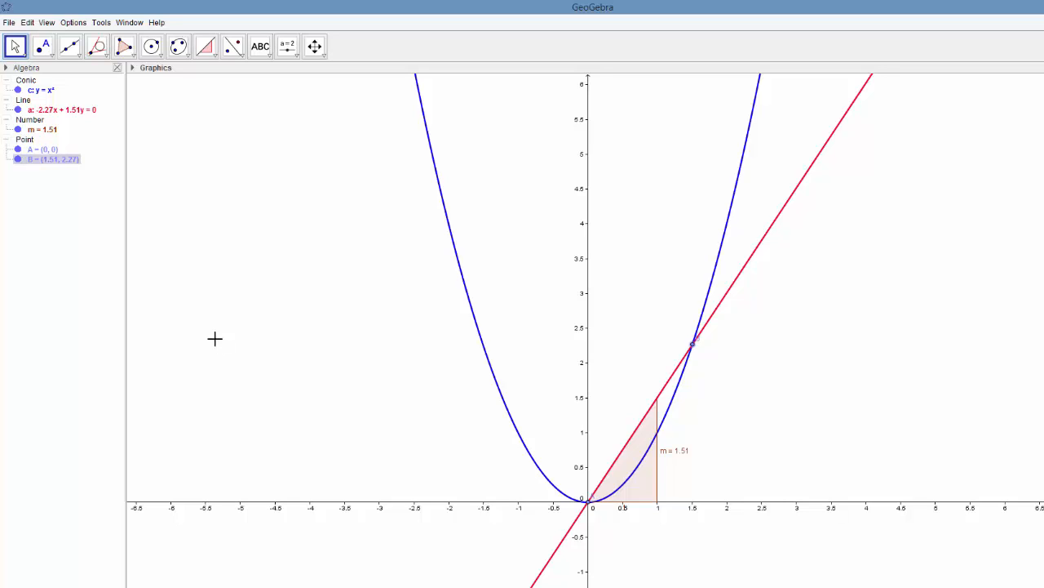
- Construct the tangent to the parabola at point A
{"action": "left_click", "coordinate": [96, 47]}
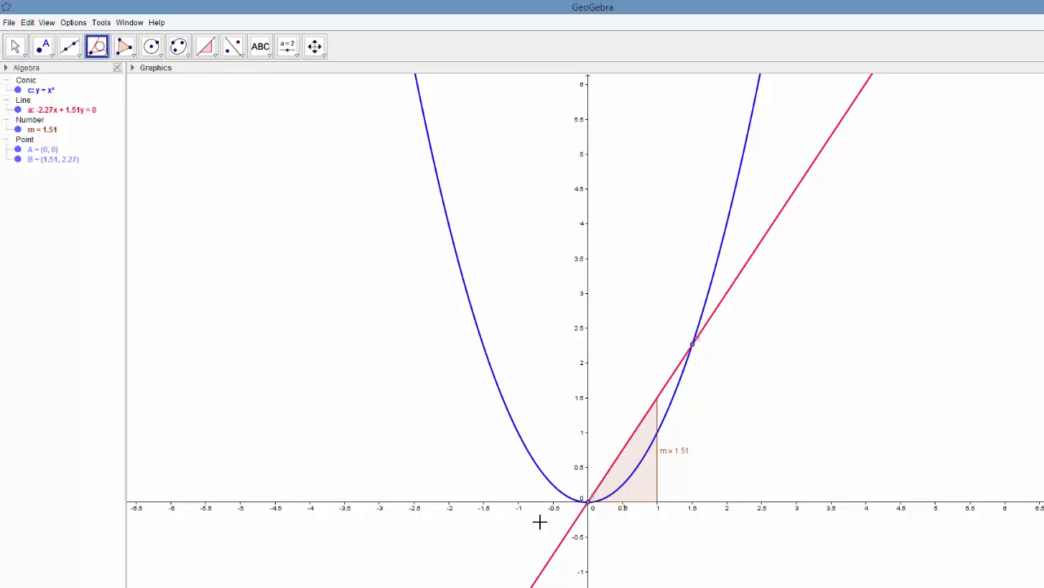
{"action": "left_click", "coordinate": [557, 488]}
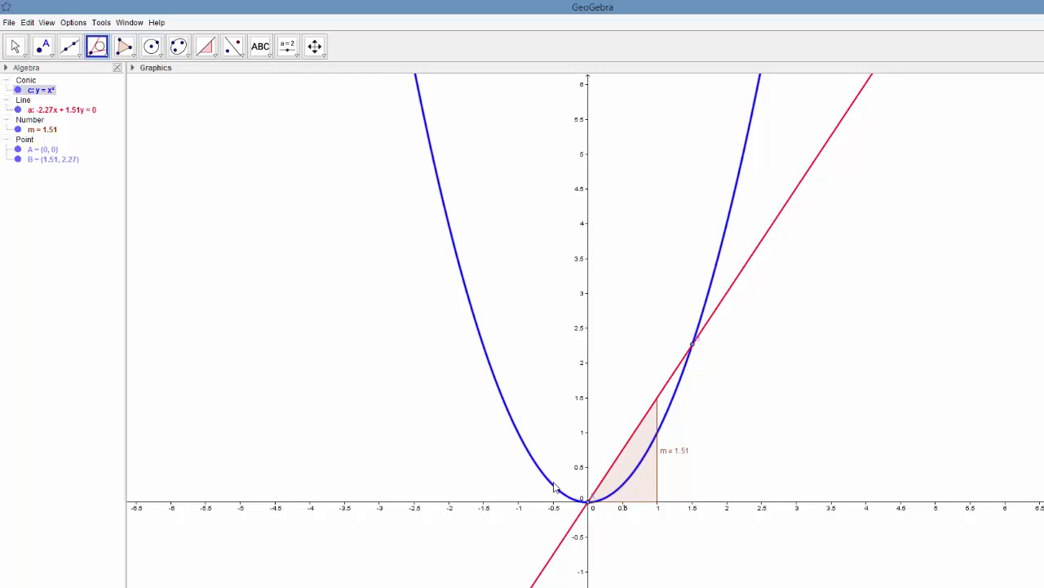
{"action": "left_click", "coordinate": [589, 501]}
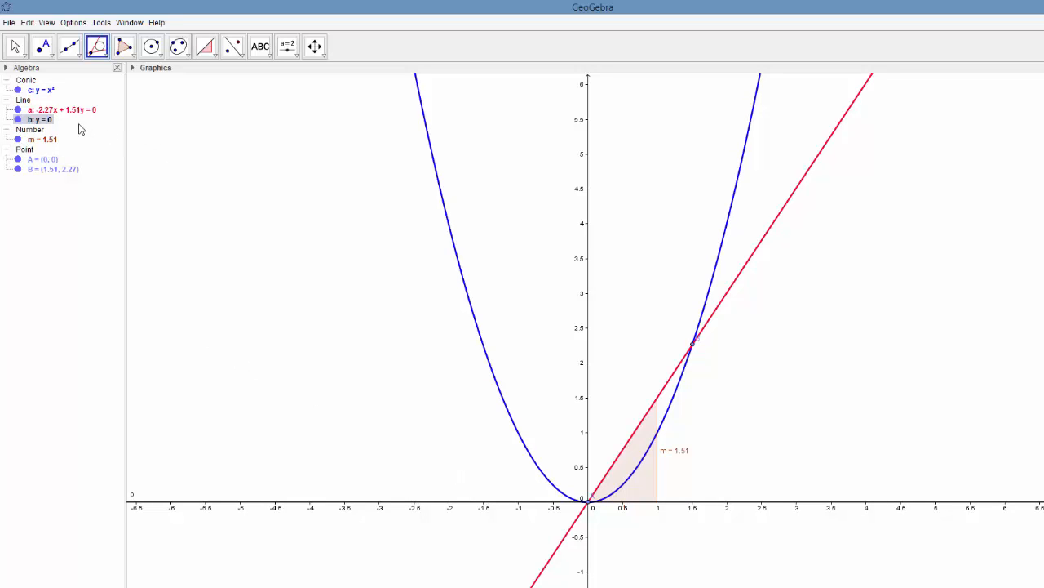
- Style the tangent line in violet (127, 0, 255) with line thickness 5 and toggle its label display
{"action": "right_click", "coordinate": [47, 126]}
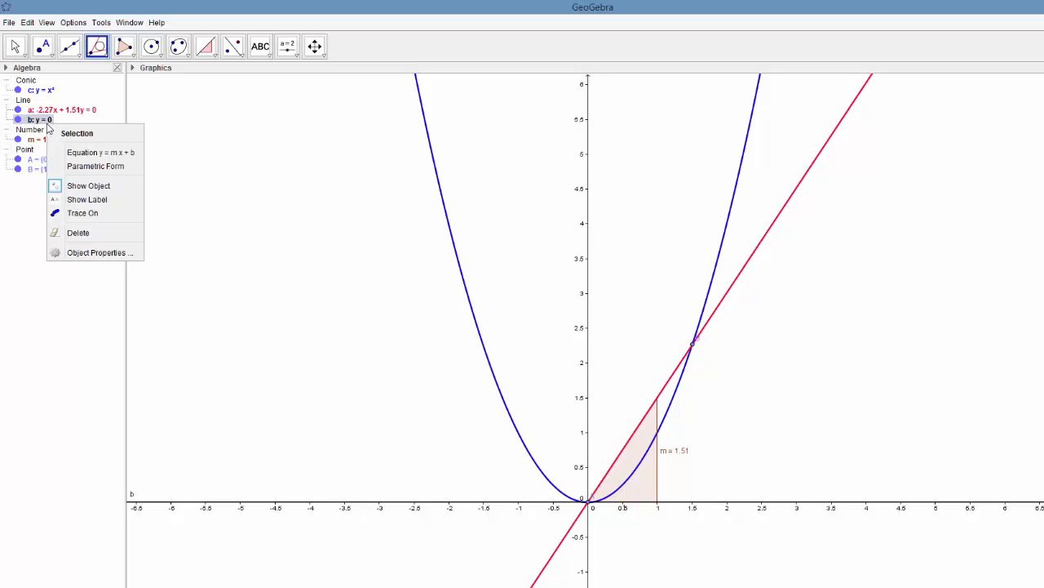
{"action": "left_click", "coordinate": [96, 253]}
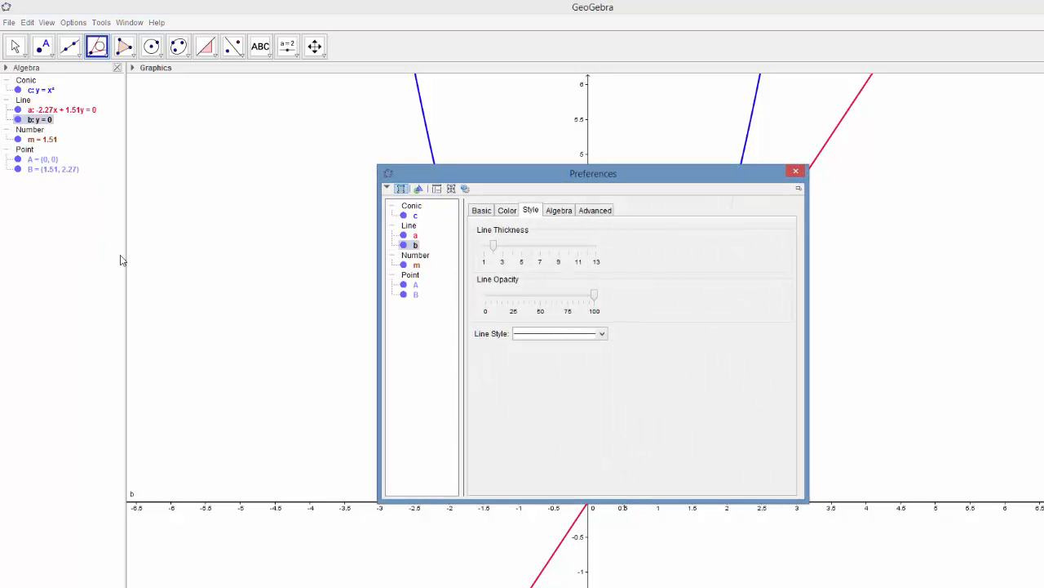
{"action": "left_click", "coordinate": [506, 213]}
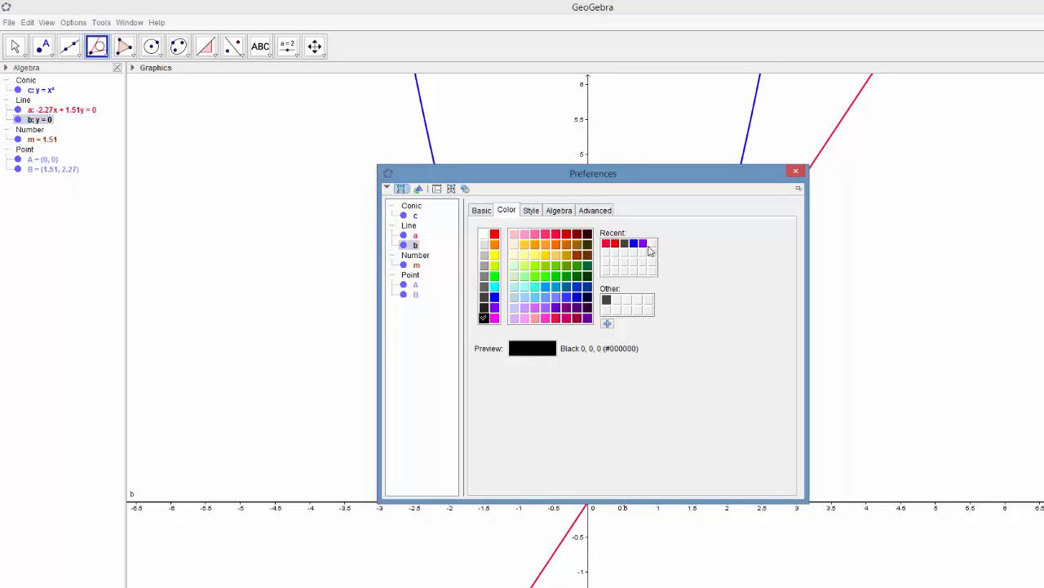
{"action": "left_click", "coordinate": [643, 244]}
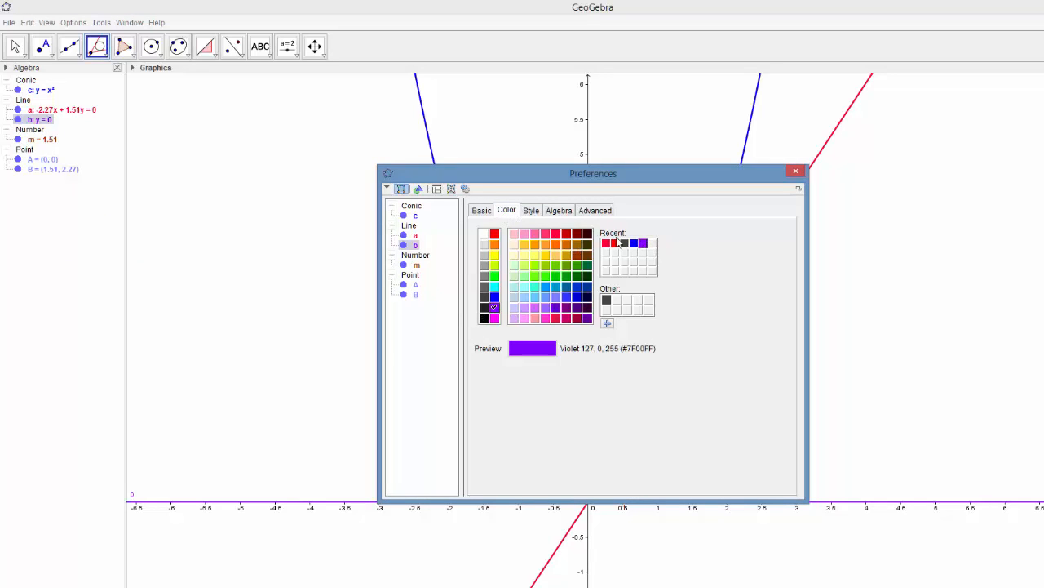
{"action": "left_click", "coordinate": [532, 211]}
{"action": "left_click_drag", "start_coordinate": [492, 244], "coordinate": [523, 251]}
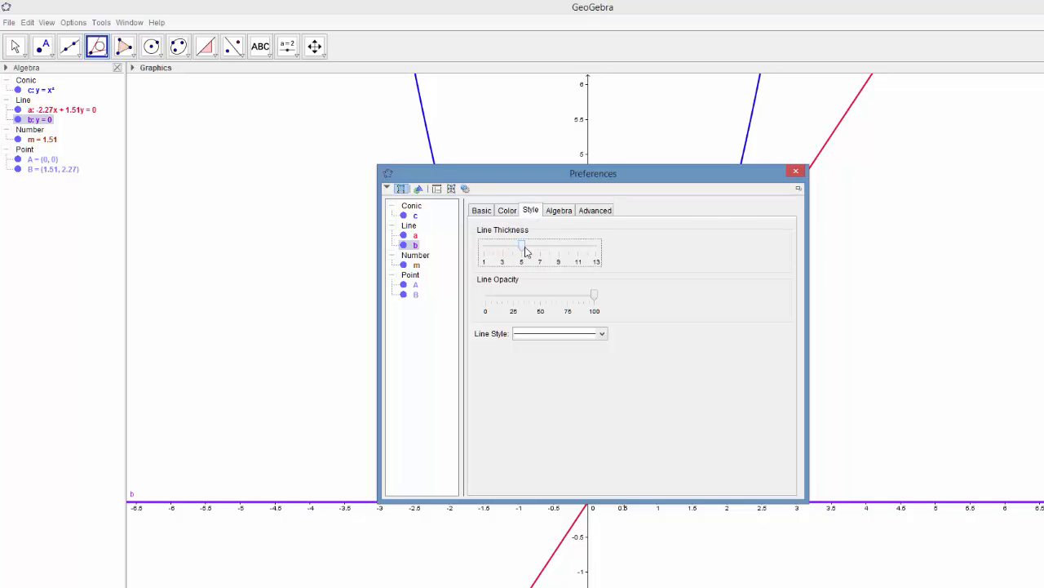
{"action": "left_click", "coordinate": [795, 173]}
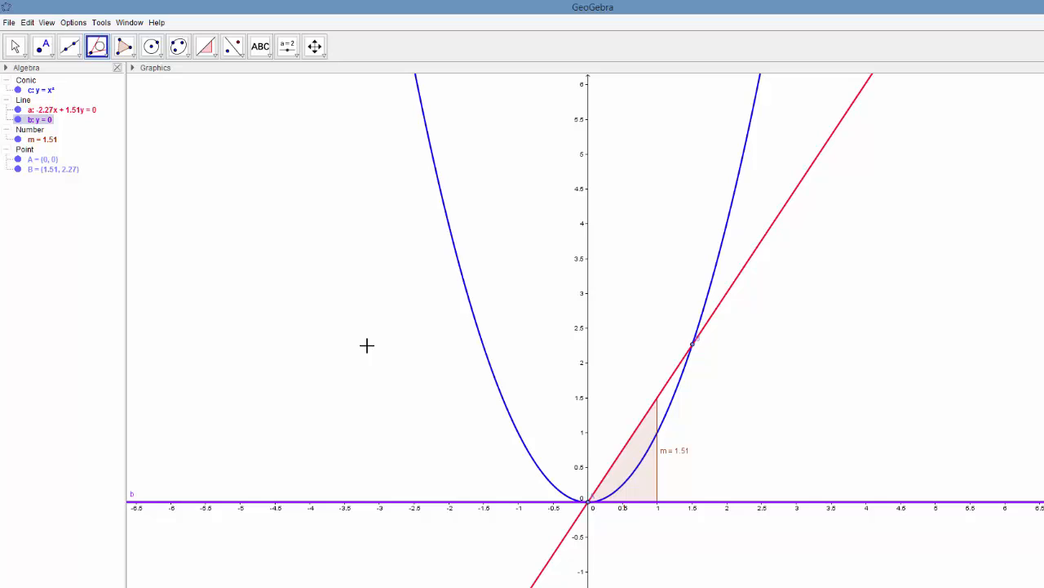
{"action": "right_click", "coordinate": [44, 124]}
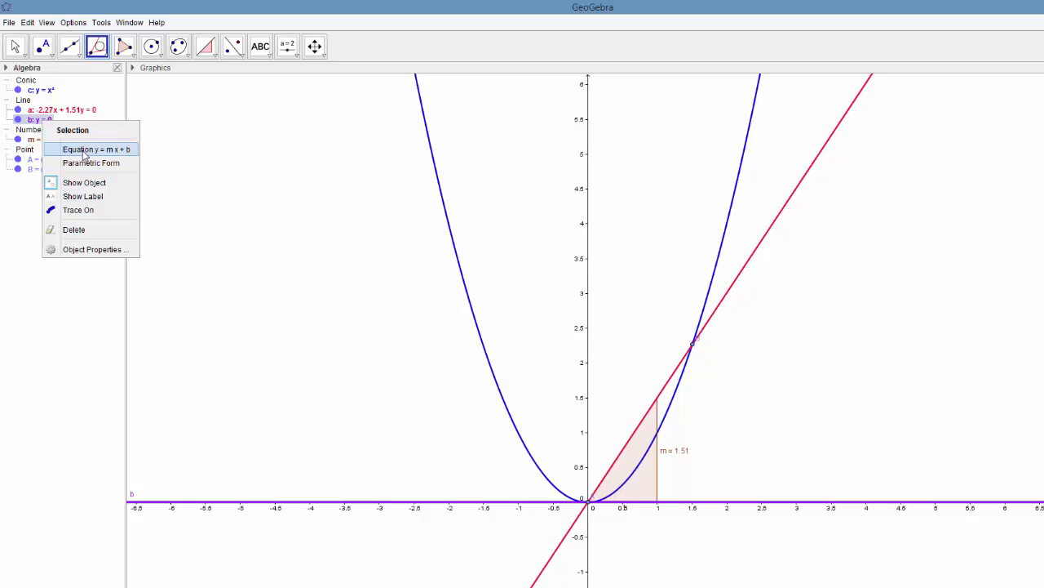
{"action": "left_click", "coordinate": [91, 197]}
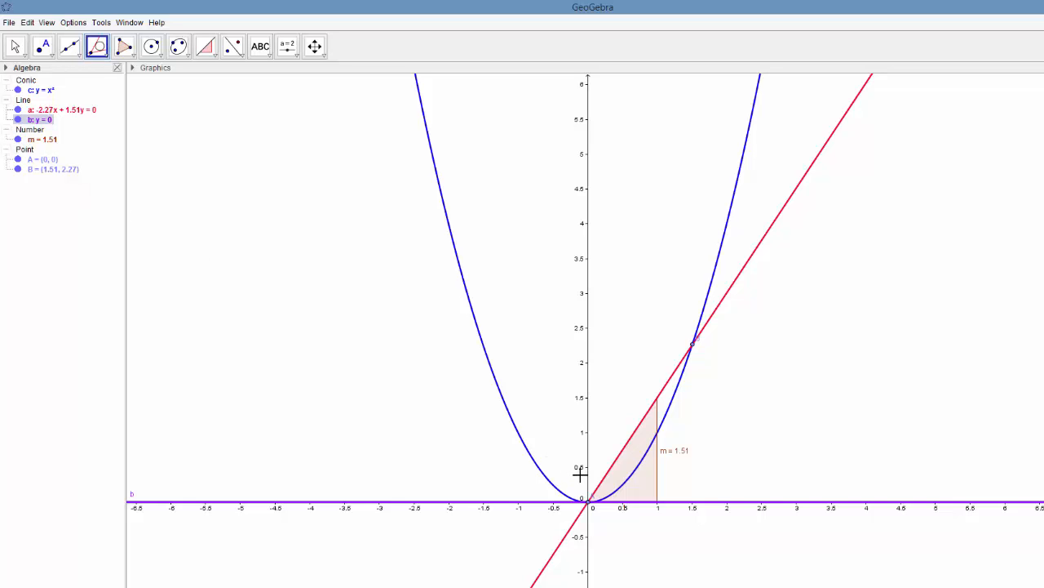
- Move point A along the parabola to about (-0.42, 0.17)
{"action": "key", "text": "Escape"}
{"action": "left_click_drag", "start_coordinate": [591, 501], "coordinate": [561, 489]}
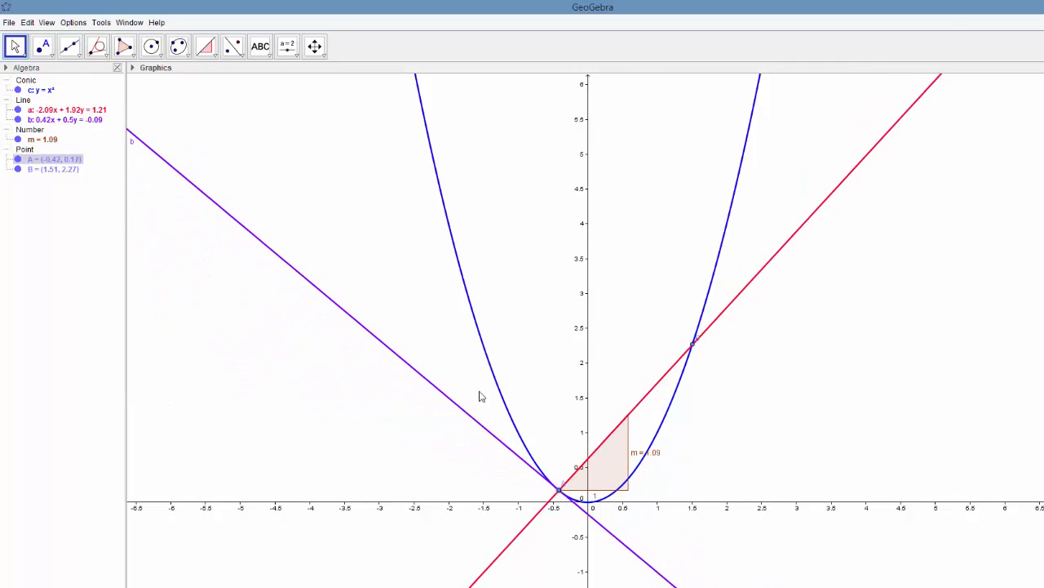
- Add a slope triangle to the tangent line at point A, and hide the secant line with its slope triangle
{"action": "left_click", "coordinate": [206, 47]}
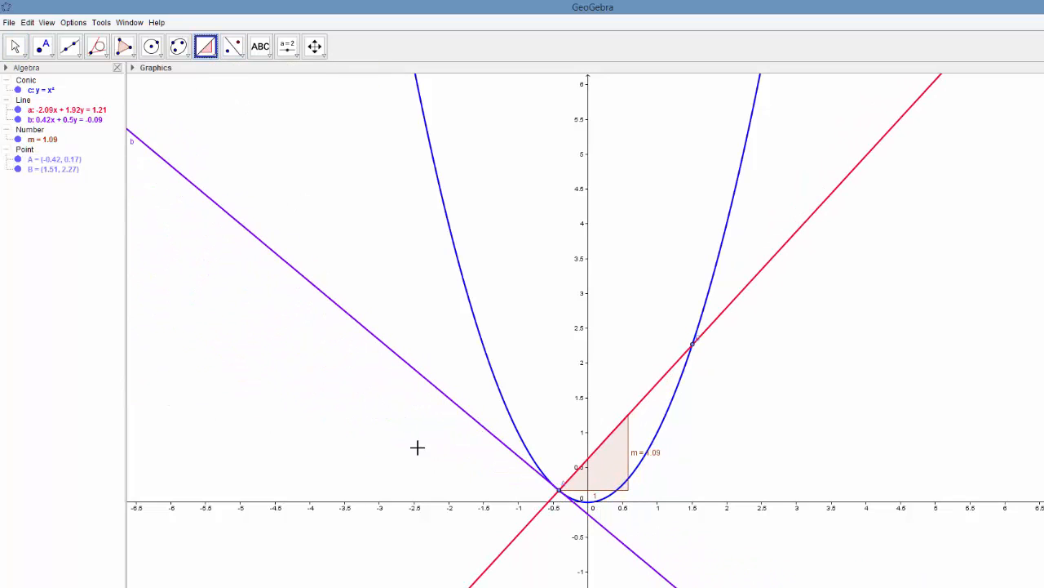
{"action": "left_click", "coordinate": [482, 430]}
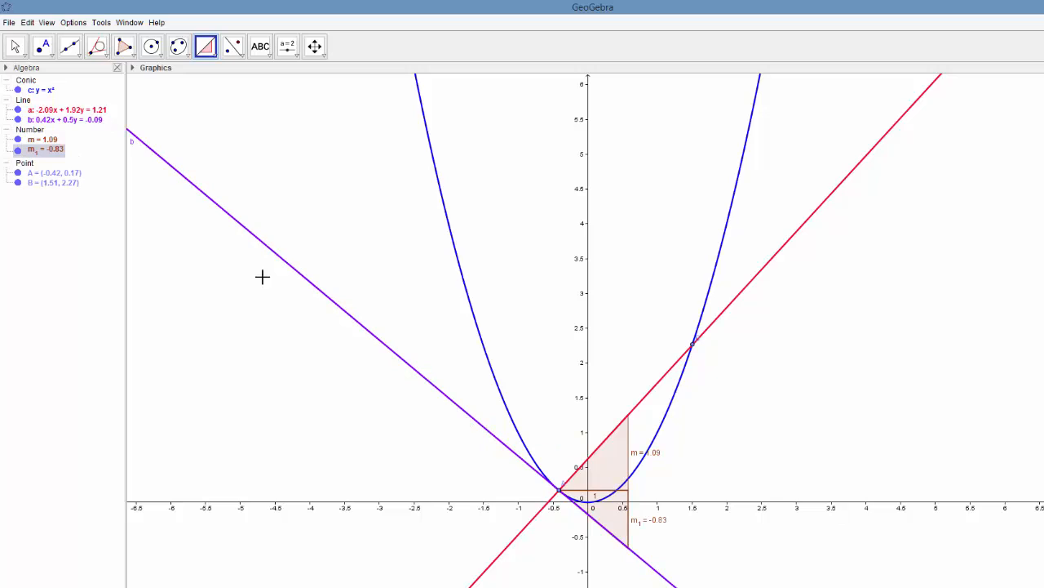
{"action": "left_click", "coordinate": [18, 110]}
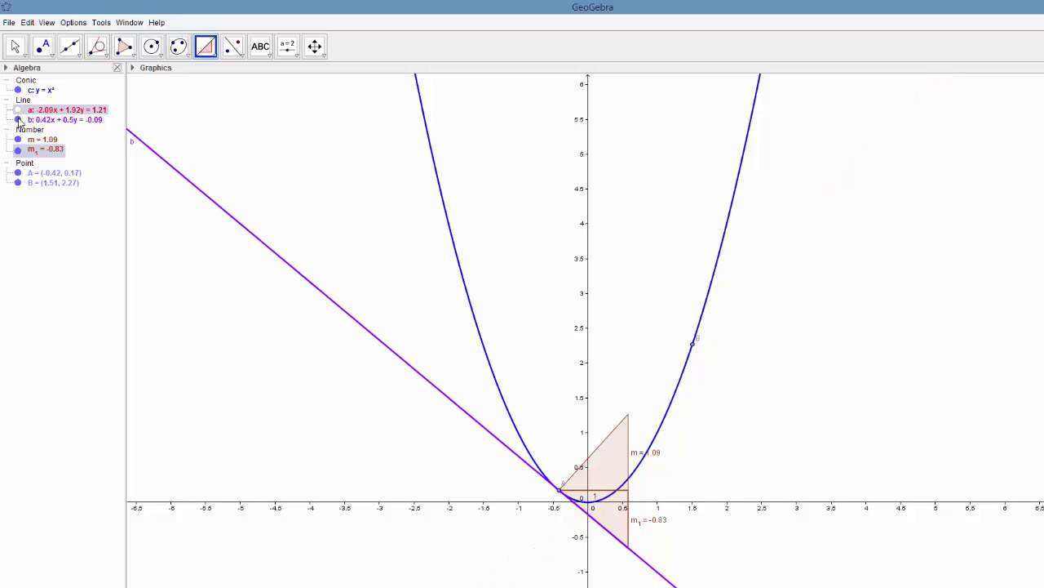
{"action": "left_click", "coordinate": [18, 140]}
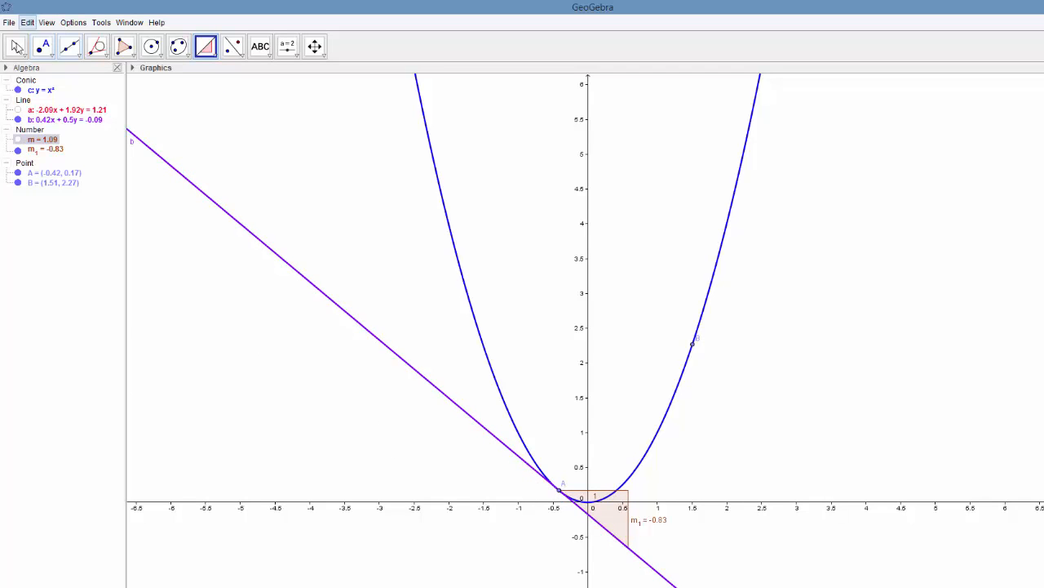
- Move point A along the parabola to the vertex at (0, 0)
{"action": "left_click", "coordinate": [17, 51]}
{"action": "left_click", "coordinate": [14, 48]}
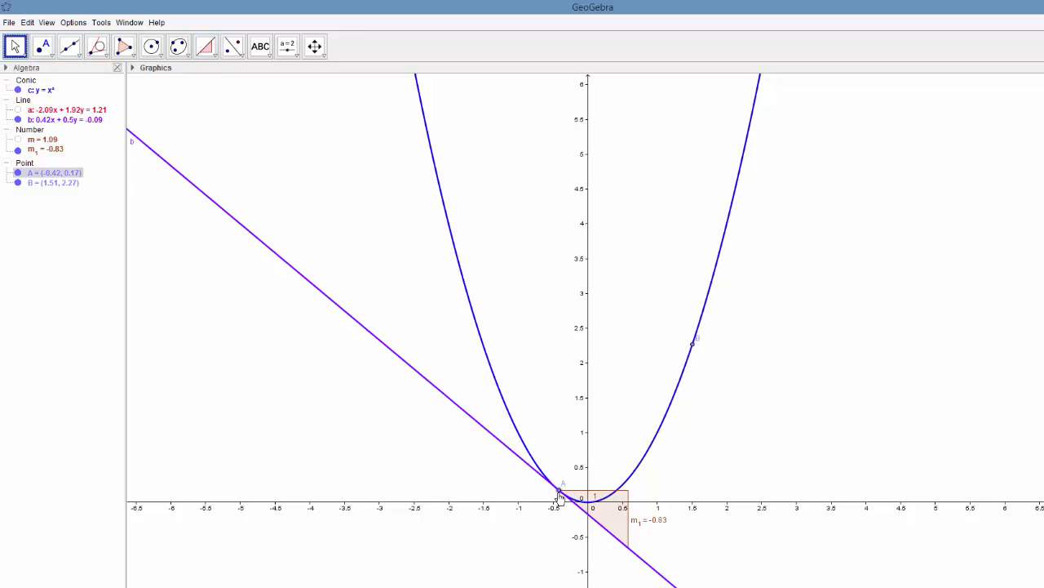
{"action": "left_click_drag", "start_coordinate": [559, 495], "coordinate": [587, 505]}
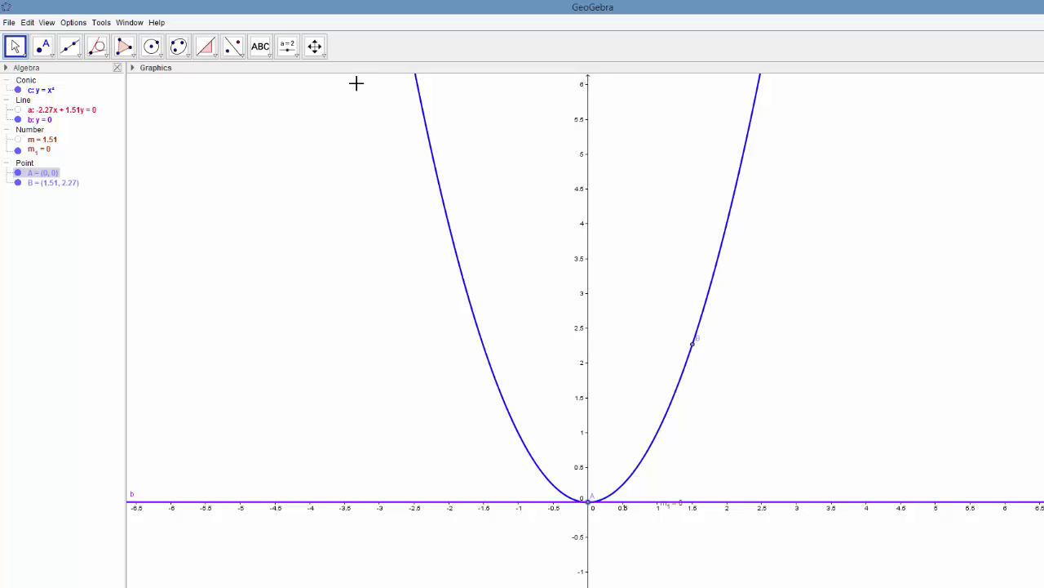
- Examine at ever greater magnification how the parabola compares with its tangent line around point A at the origin
{"action": "left_click", "coordinate": [324, 55]}
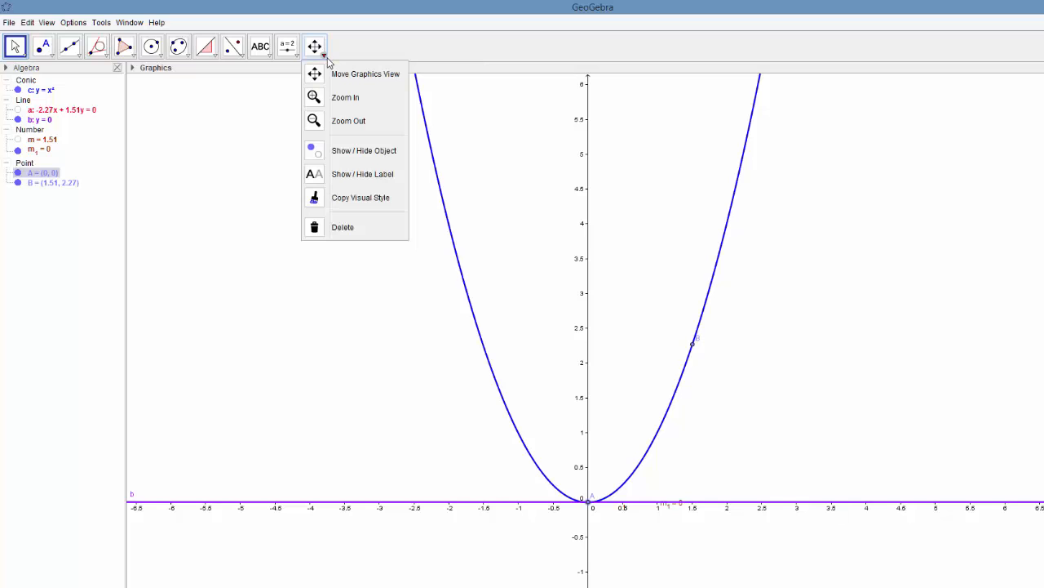
{"action": "left_click", "coordinate": [344, 98]}
{"action": "left_click", "coordinate": [596, 502]}
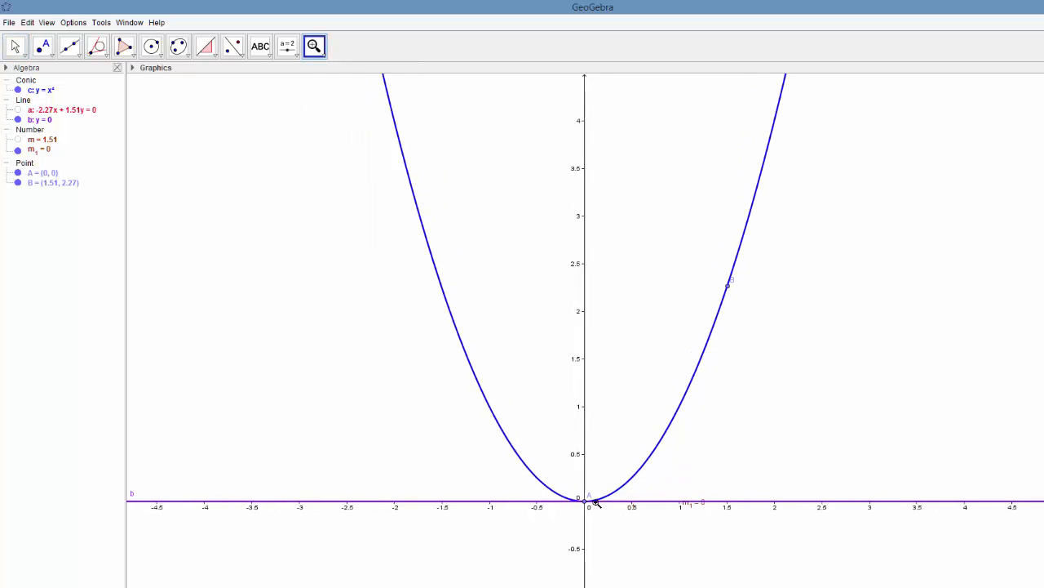
{"action": "left_click", "coordinate": [595, 502]}
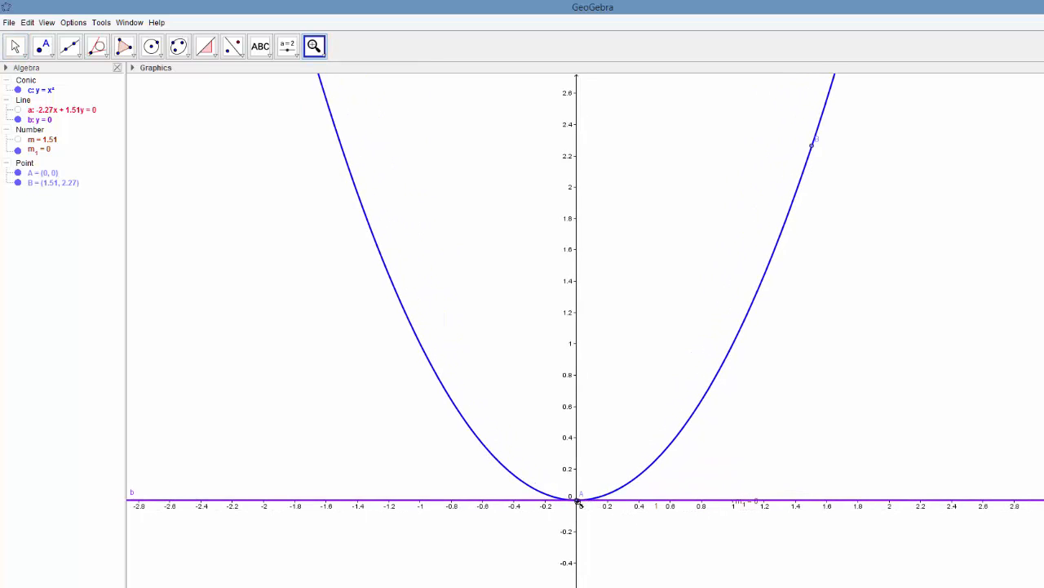
{"action": "left_click", "coordinate": [579, 503]}
{"action": "left_click", "coordinate": [579, 501]}
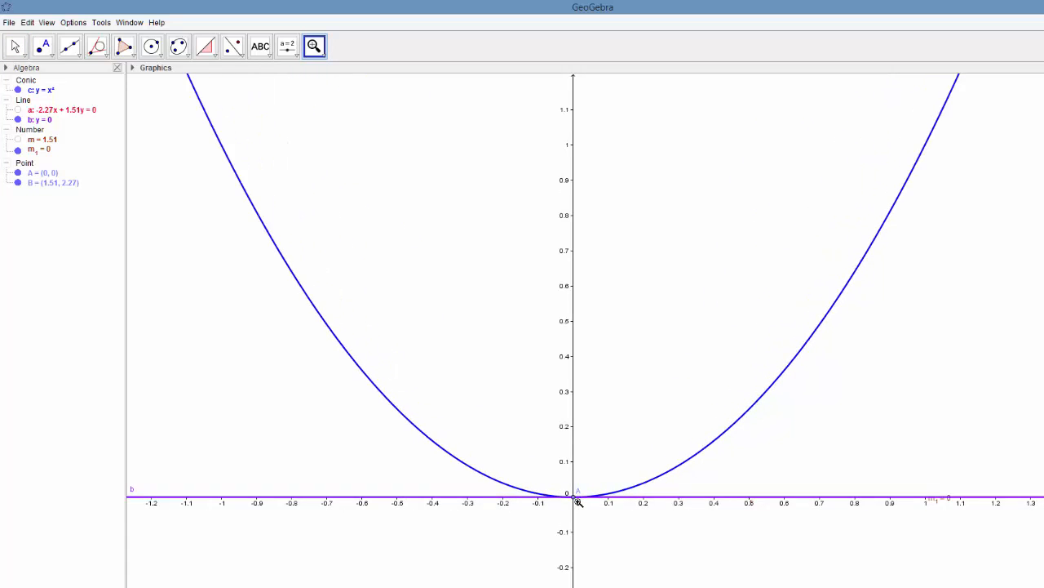
{"action": "left_click", "coordinate": [578, 501]}
{"action": "left_click", "coordinate": [578, 501]}
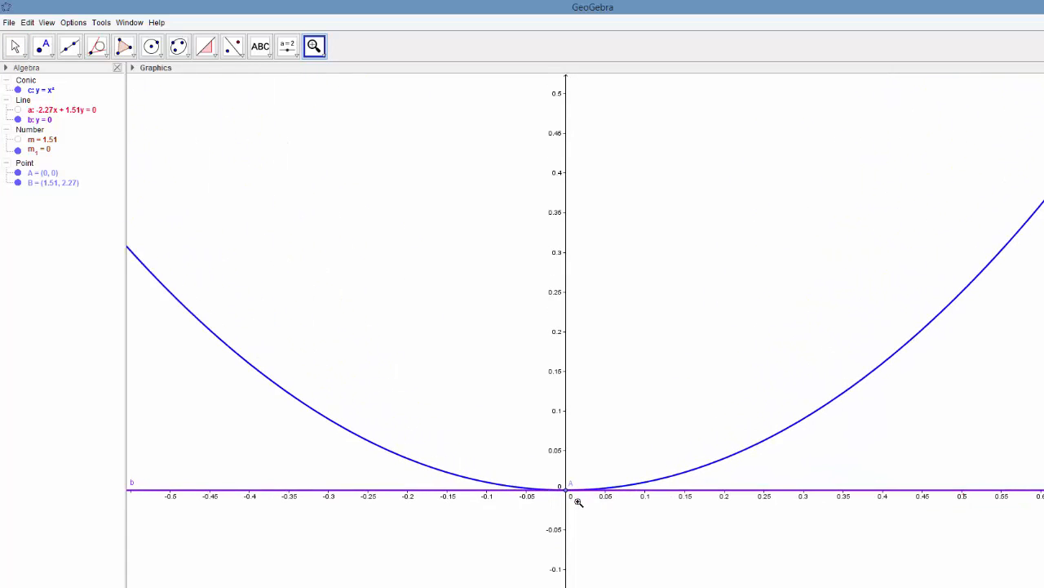
{"action": "left_click", "coordinate": [578, 501]}
{"action": "left_click", "coordinate": [578, 501]}
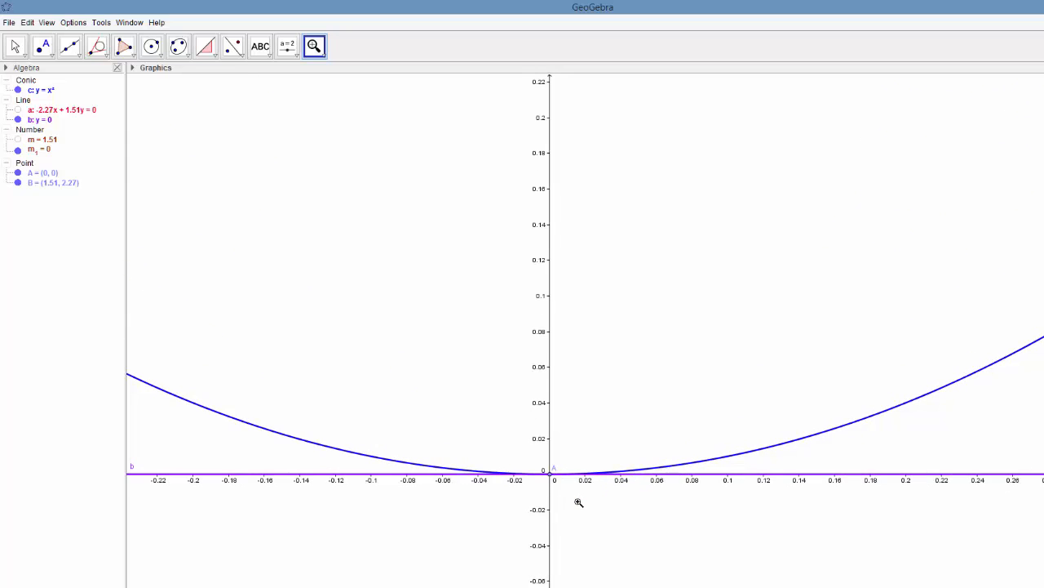
{"action": "left_click", "coordinate": [579, 501]}
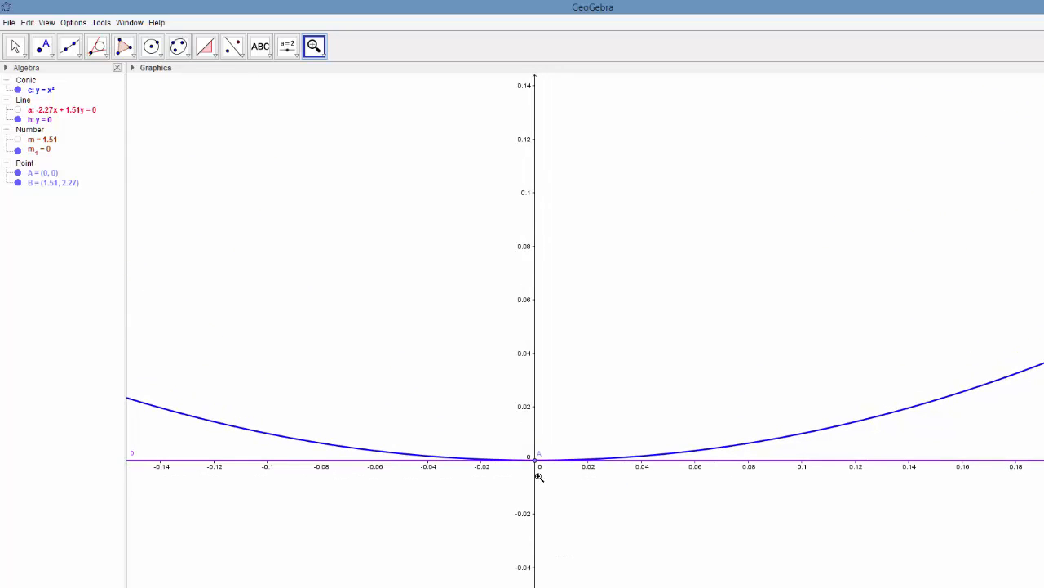
{"action": "left_click", "coordinate": [538, 477]}
{"action": "left_click", "coordinate": [539, 477]}
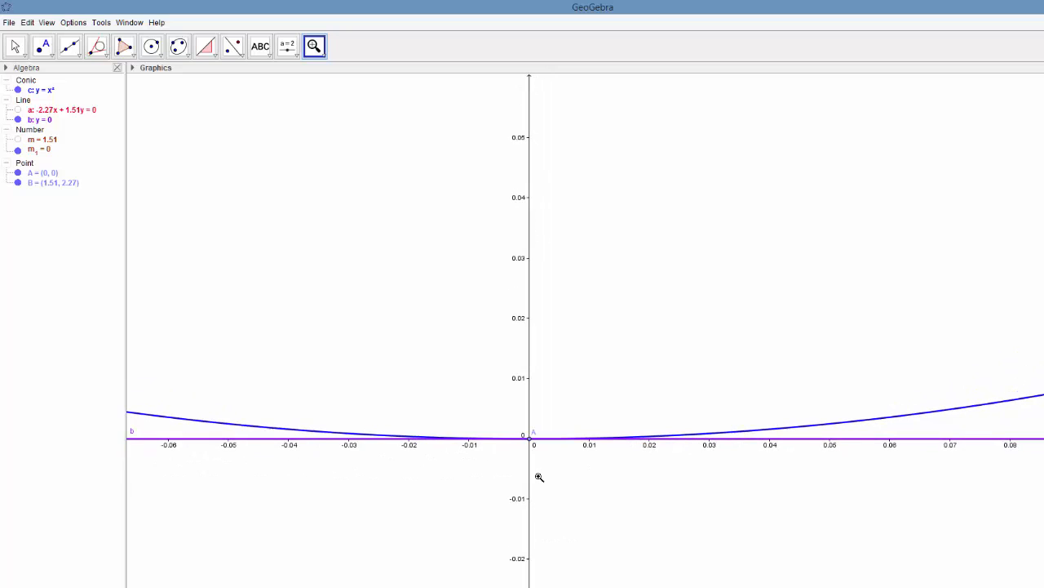
{"action": "left_click", "coordinate": [539, 476]}
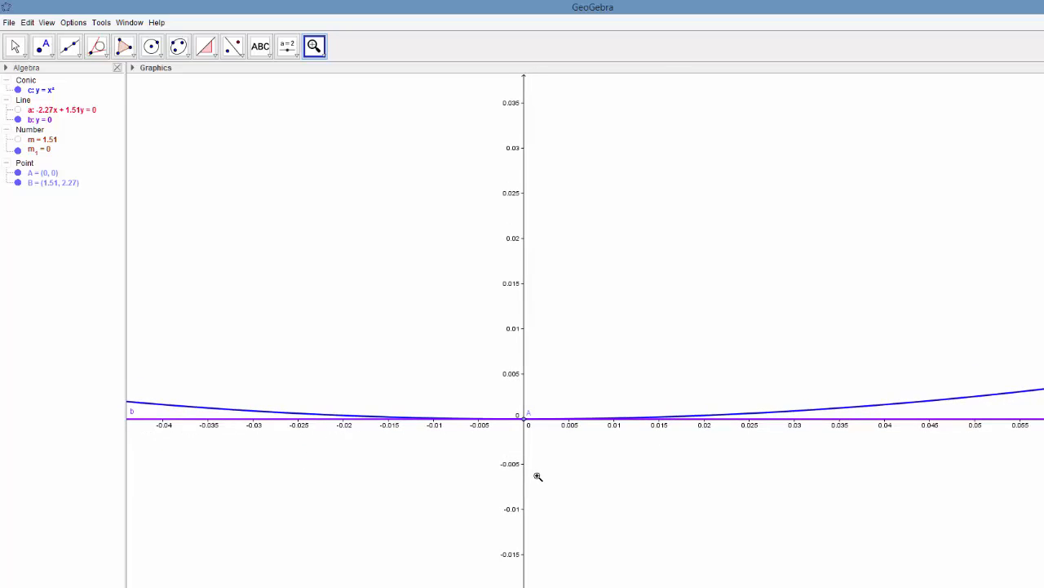
{"action": "left_click", "coordinate": [523, 443]}
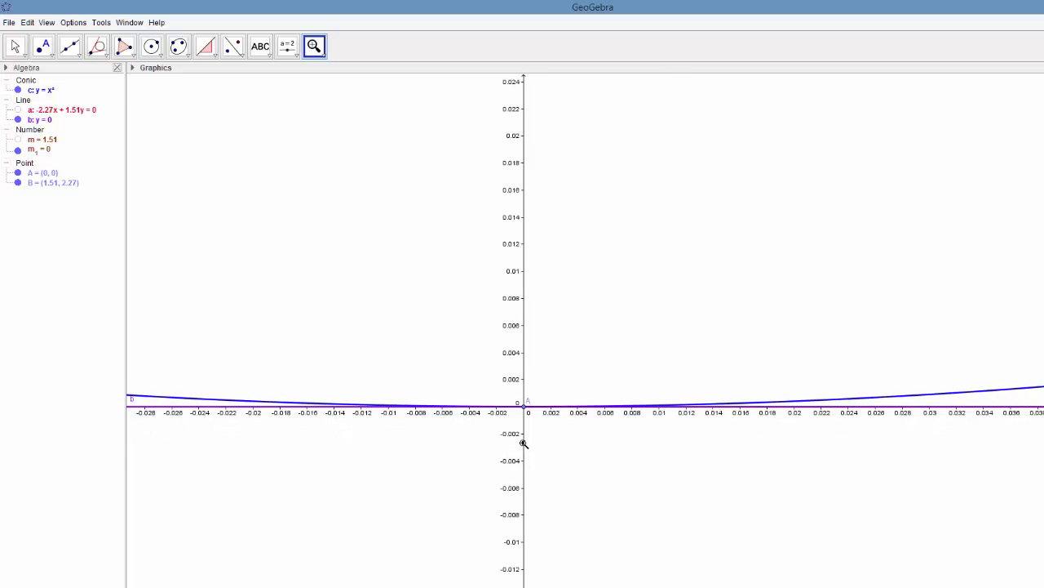
{"action": "left_click", "coordinate": [523, 442]}
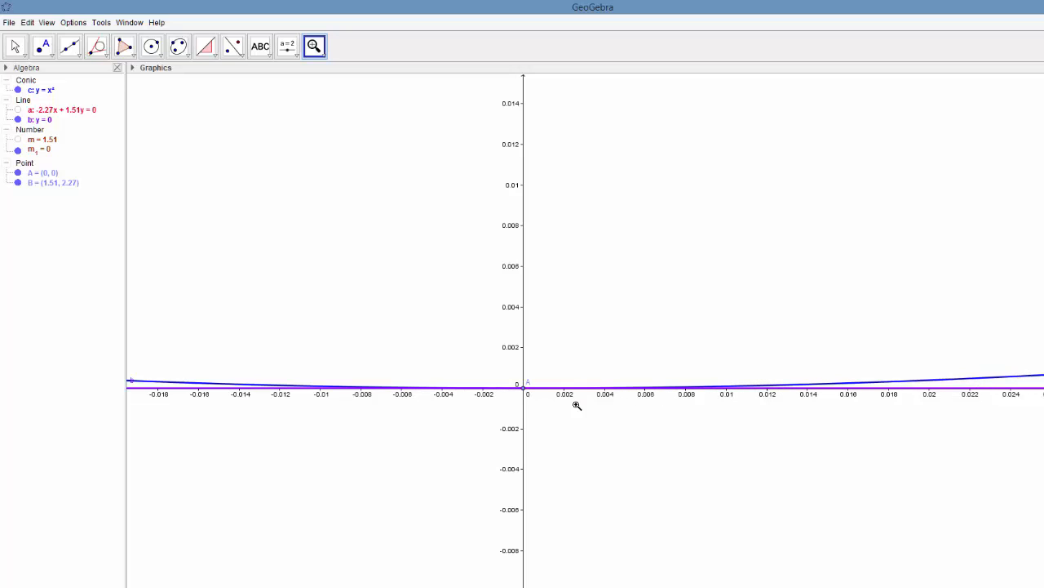
{"action": "left_click", "coordinate": [524, 390]}
{"action": "left_click", "coordinate": [524, 390]}
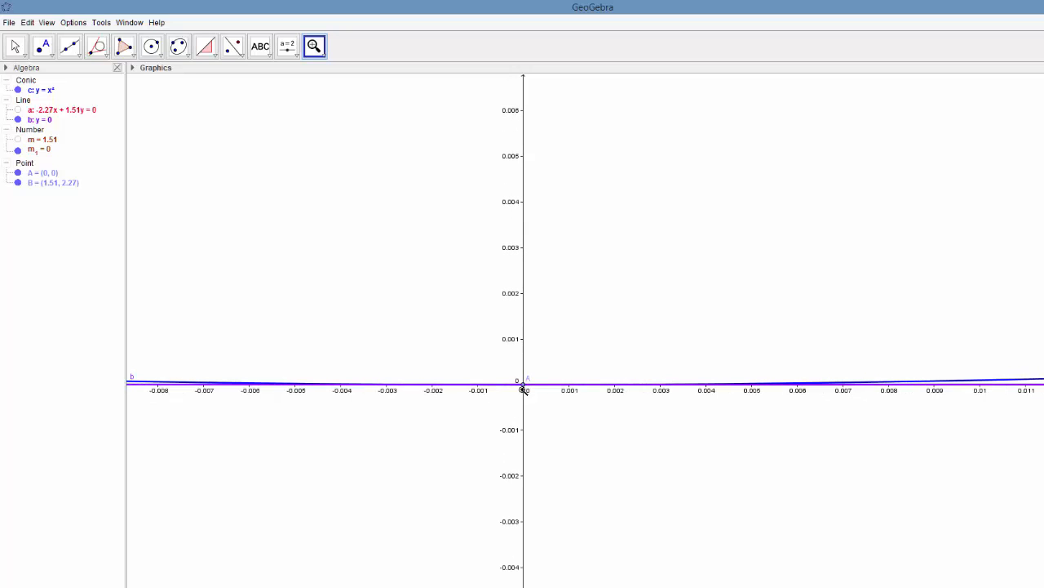
{"action": "left_click", "coordinate": [524, 390]}
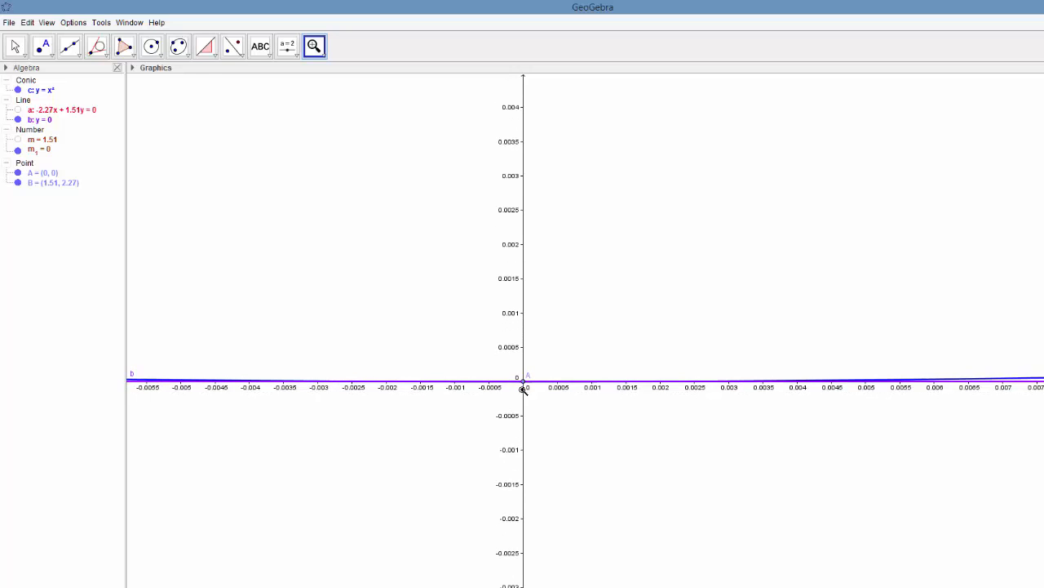
{"action": "left_click", "coordinate": [523, 389]}
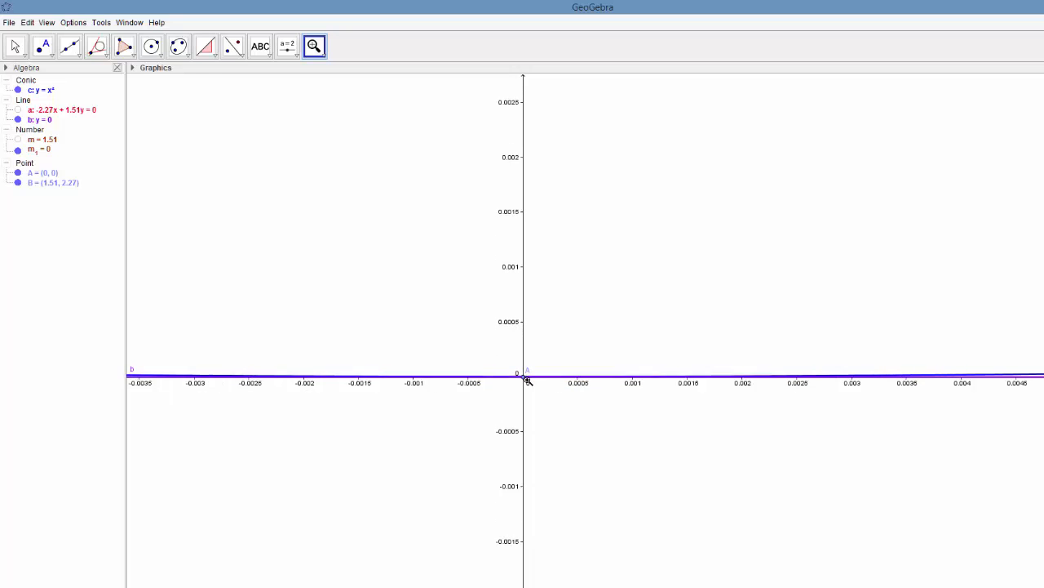
{"action": "left_click", "coordinate": [527, 381]}
{"action": "left_click", "coordinate": [527, 381]}
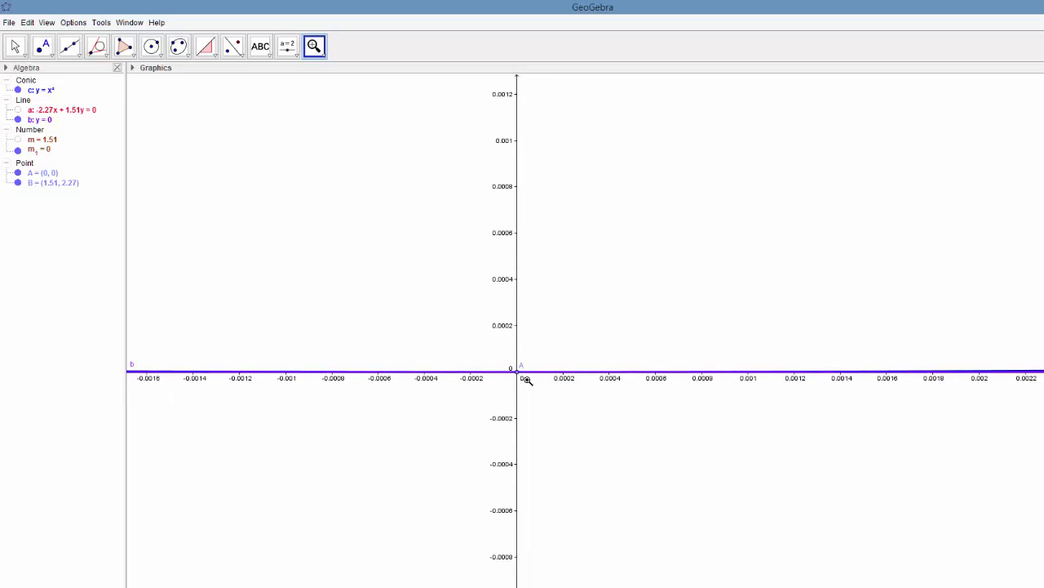
{"action": "left_click", "coordinate": [527, 380]}
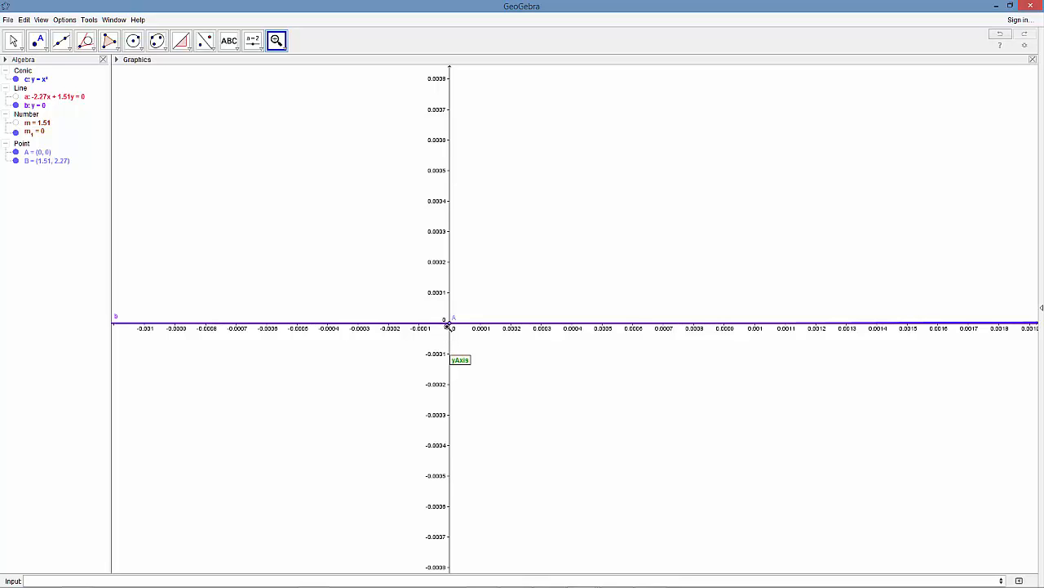
- Move point A along the parabola from the vertex to about (0.45, 0.2)
{"action": "left_click", "coordinate": [283, 47]}
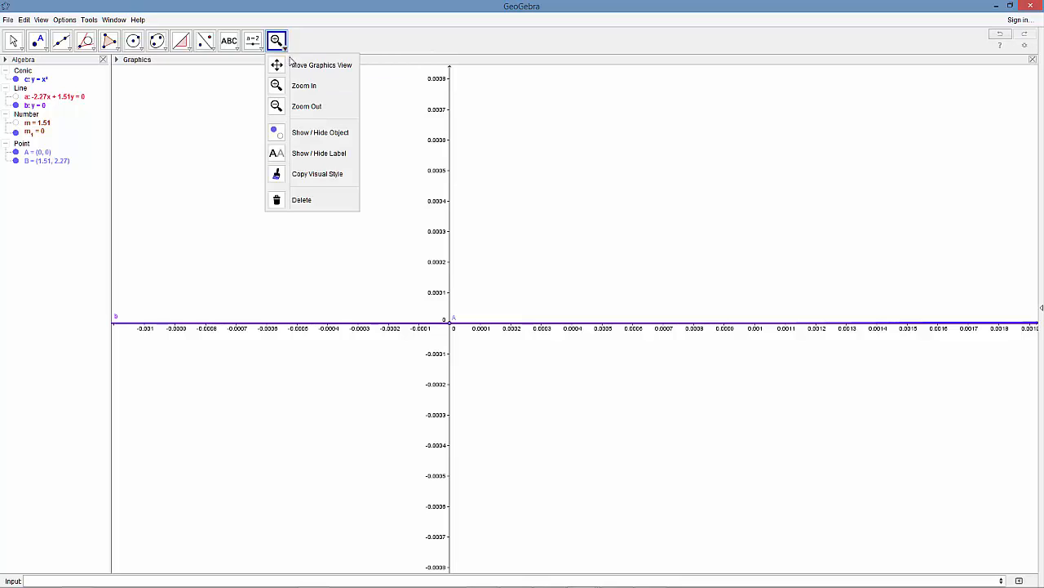
{"action": "left_click", "coordinate": [315, 107]}
{"action": "left_click", "coordinate": [521, 245]}
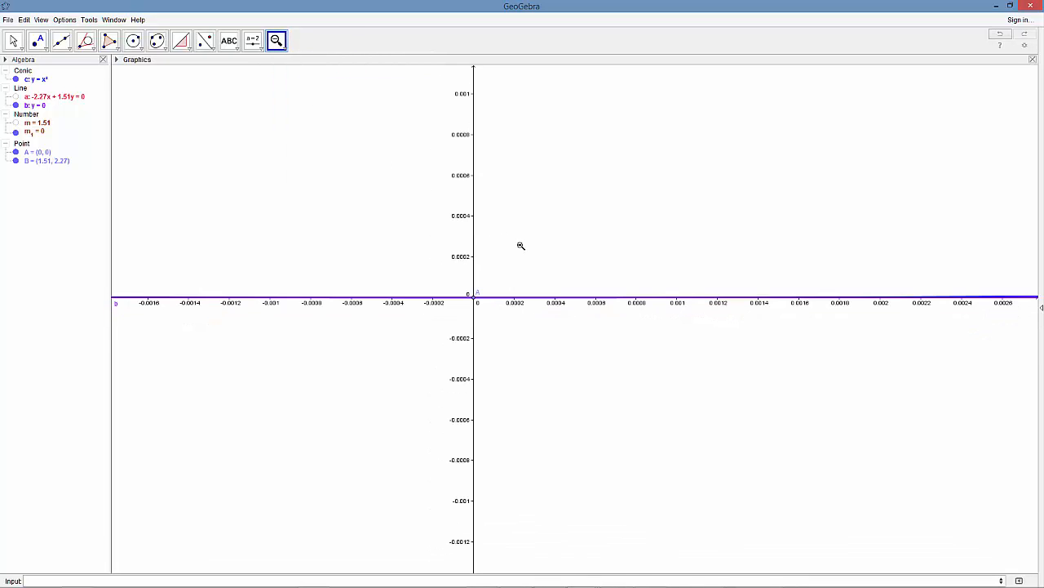
{"action": "left_click", "coordinate": [521, 246]}
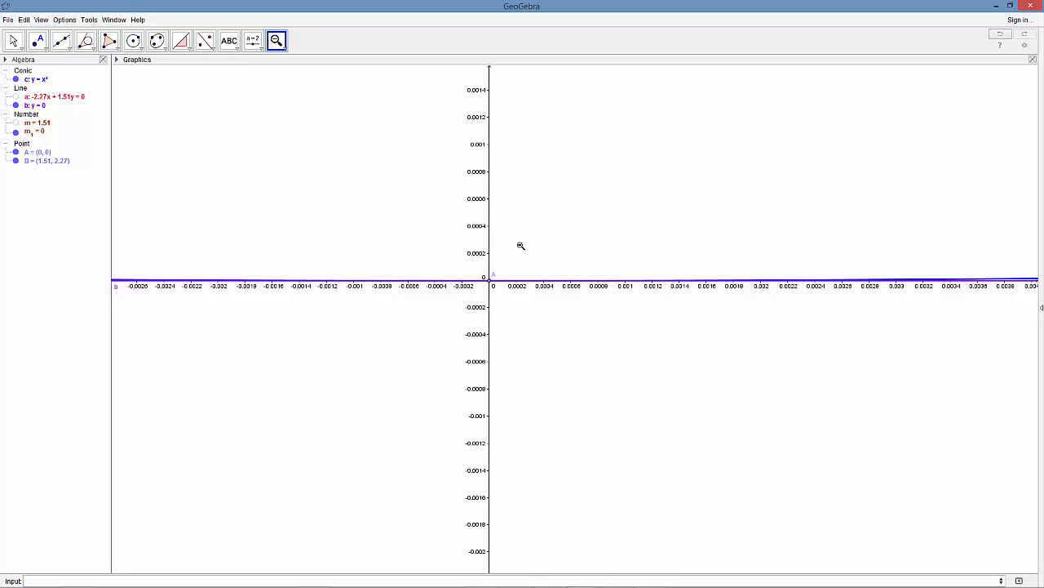
{"action": "left_click", "coordinate": [521, 246]}
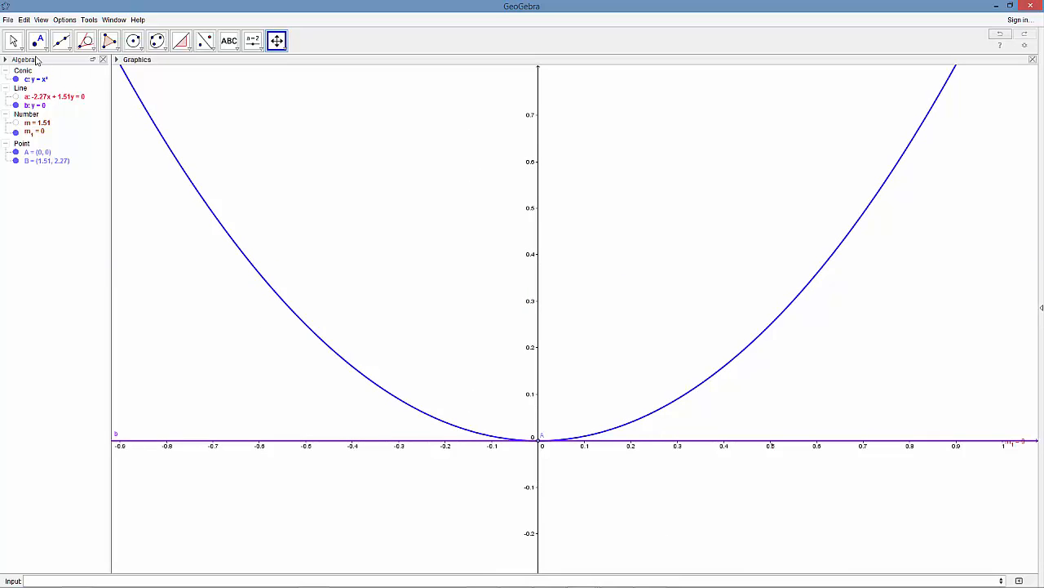
{"action": "left_click", "coordinate": [13, 41]}
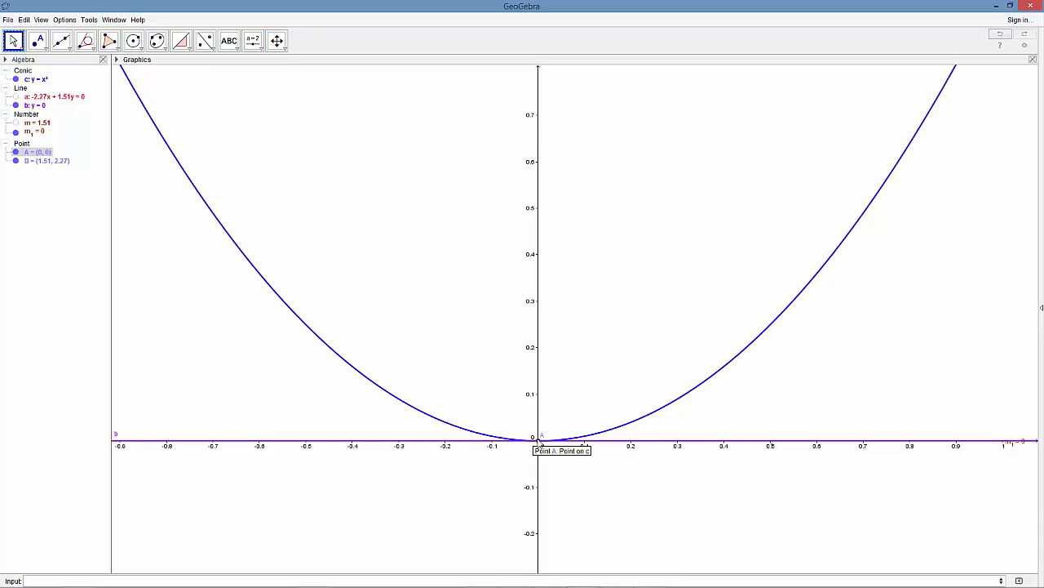
{"action": "mouse_move", "coordinate": [539, 440]}
{"action": "left_mouse_down"}
{"action": "mouse_move", "coordinate": [680, 397]}
{"action": "mouse_move", "coordinate": [751, 356]}
{"action": "left_mouse_up"}
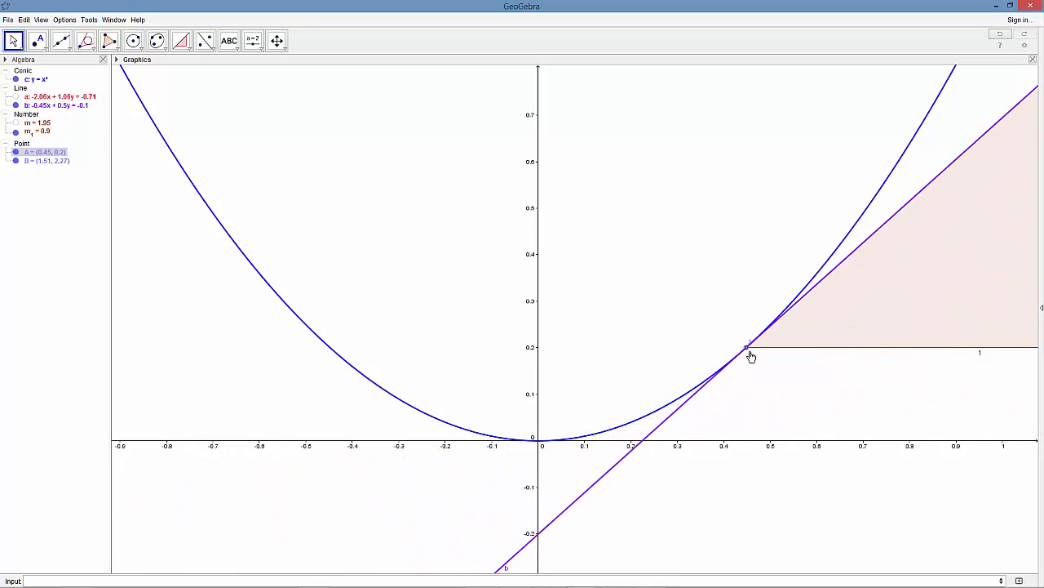
- Move point A slightly further up the parabola to (0.5, 0.25)
{"action": "left_click", "coordinate": [286, 51]}
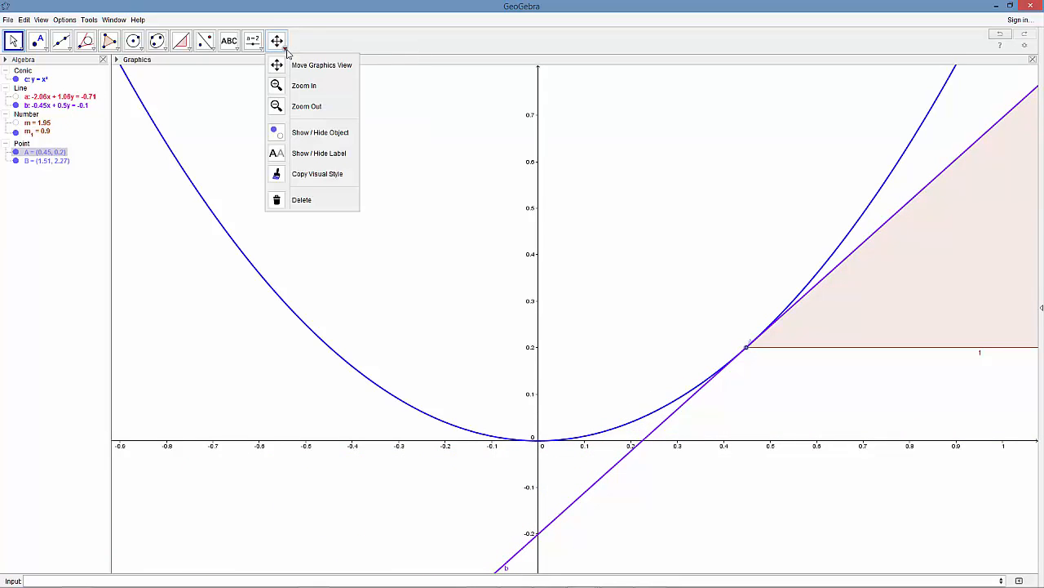
{"action": "left_click", "coordinate": [302, 104]}
{"action": "left_click", "coordinate": [485, 226]}
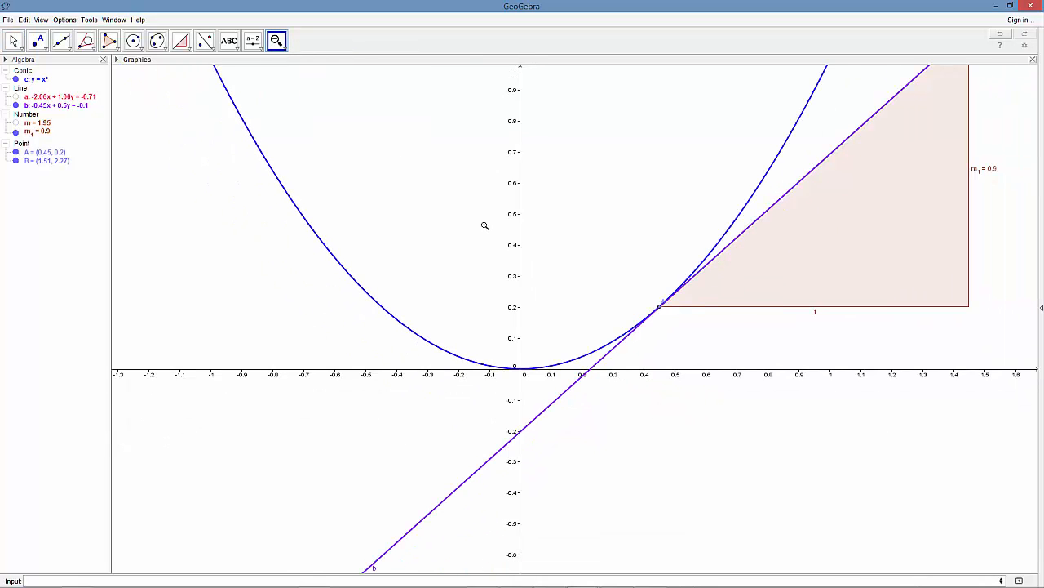
{"action": "left_click", "coordinate": [484, 226]}
{"action": "left_click", "coordinate": [484, 226]}
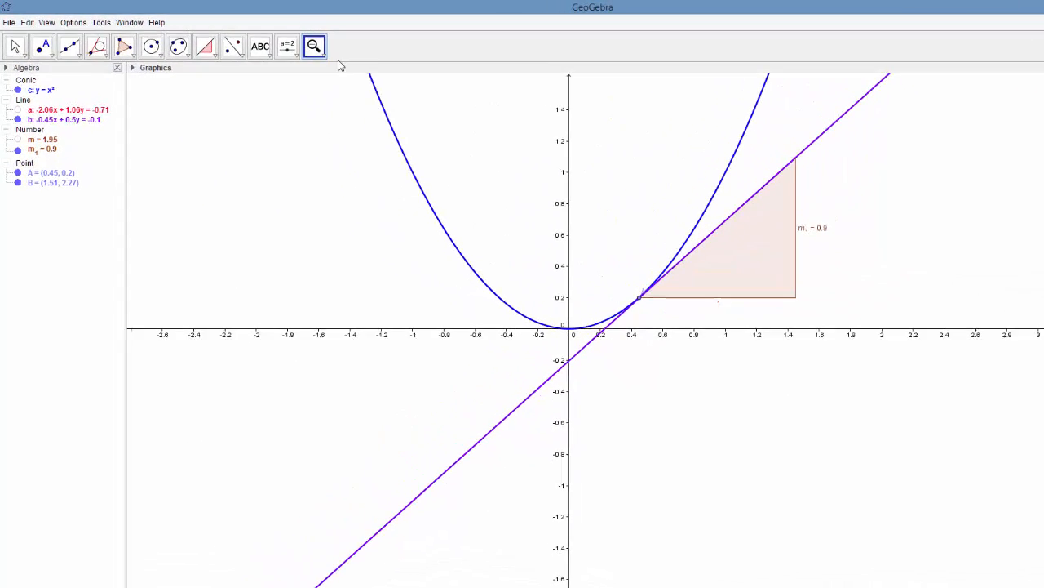
{"action": "left_click", "coordinate": [315, 46]}
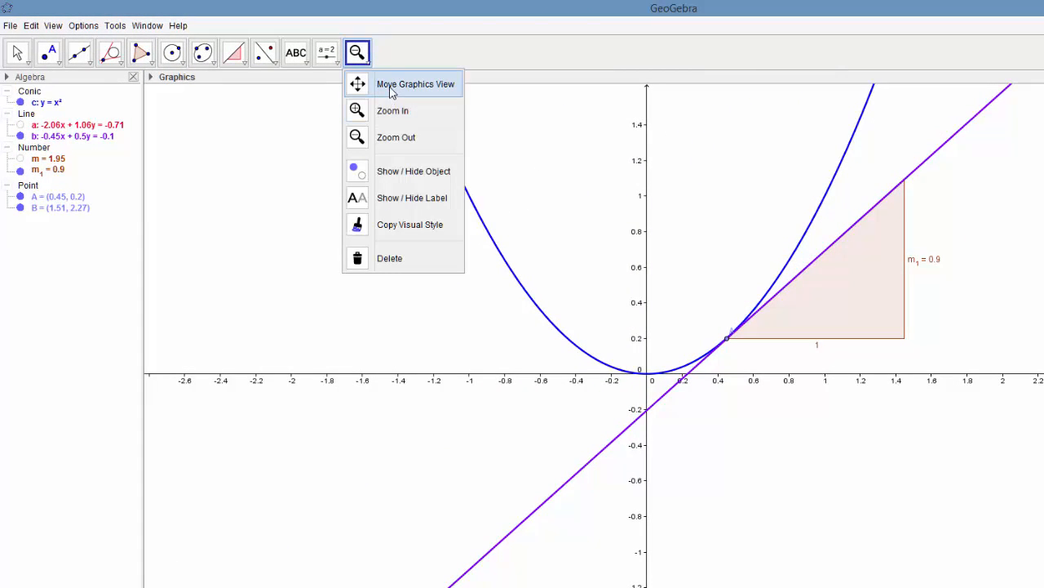
{"action": "left_click", "coordinate": [393, 86]}
{"action": "left_click_drag", "start_coordinate": [571, 176], "coordinate": [560, 321]}
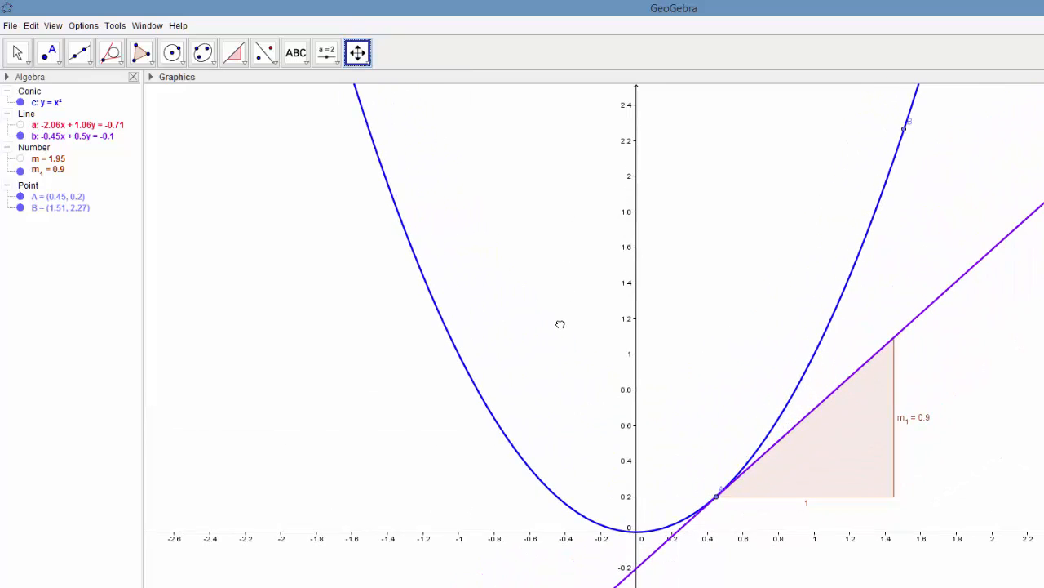
{"action": "left_click", "coordinate": [16, 52]}
{"action": "left_click_drag", "start_coordinate": [718, 494], "coordinate": [731, 498]}
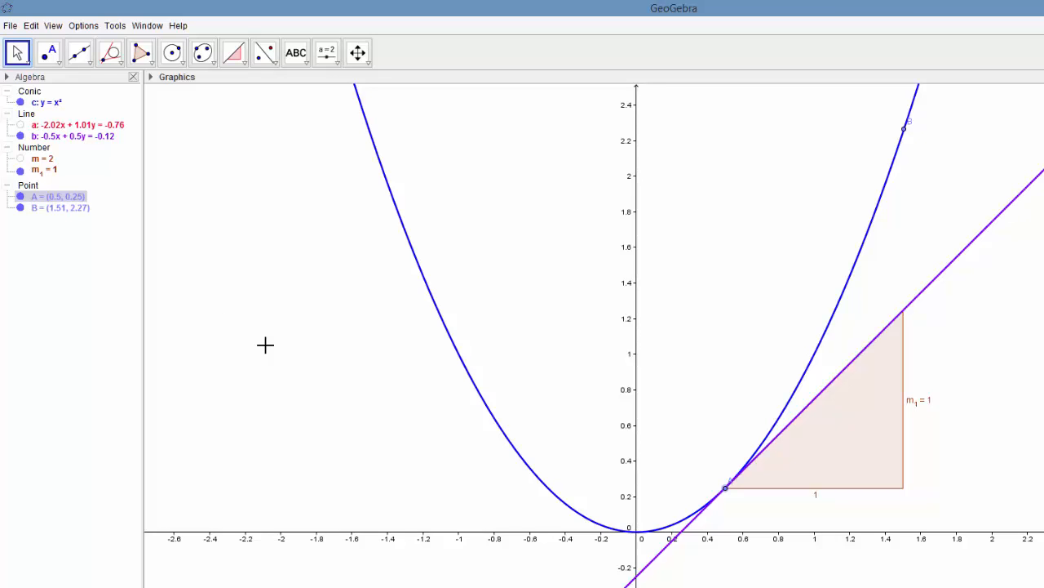
- Examine at ever greater magnification how the parabola compares with its tangent line around point A at (0.5, 0.25)
{"action": "left_click", "coordinate": [357, 54]}
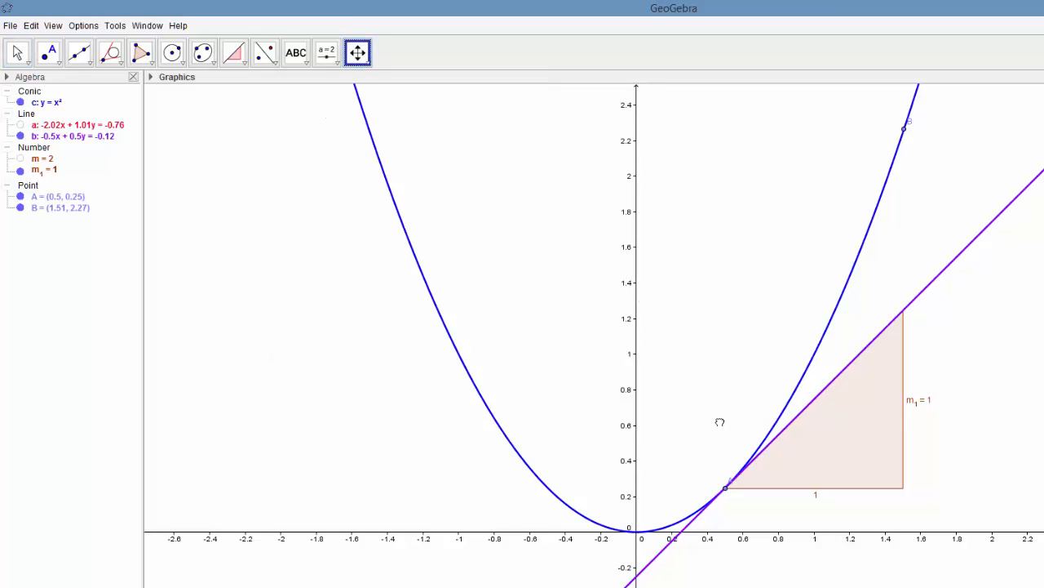
{"action": "left_click_drag", "start_coordinate": [721, 422], "coordinate": [609, 275]}
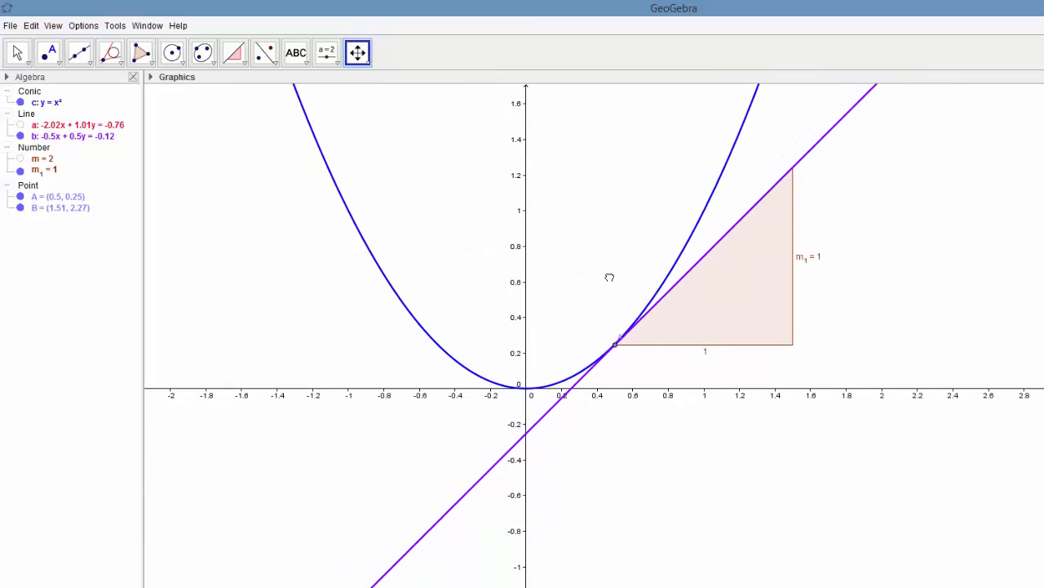
{"action": "left_click", "coordinate": [368, 63]}
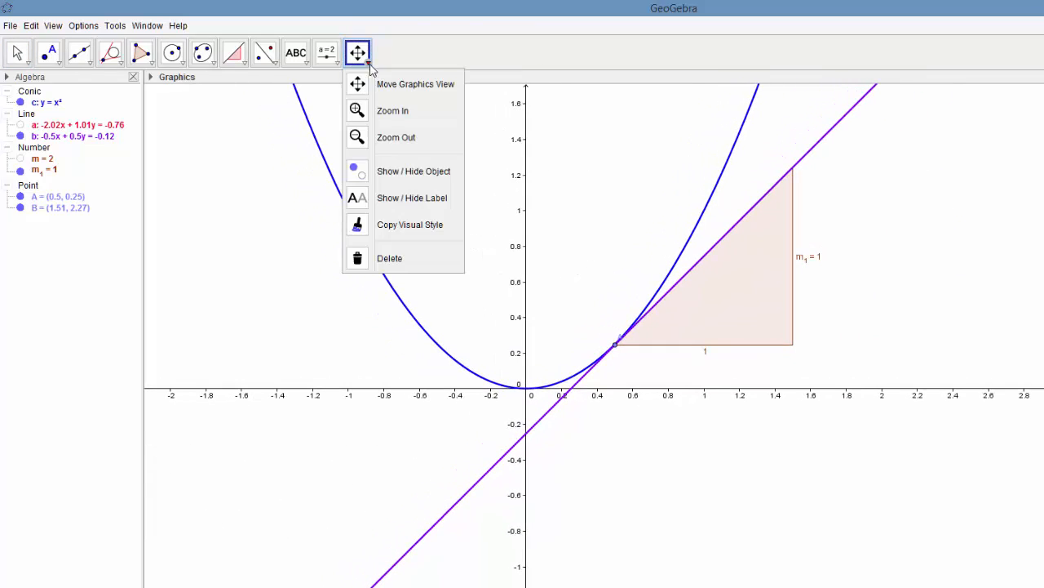
{"action": "left_click", "coordinate": [399, 112]}
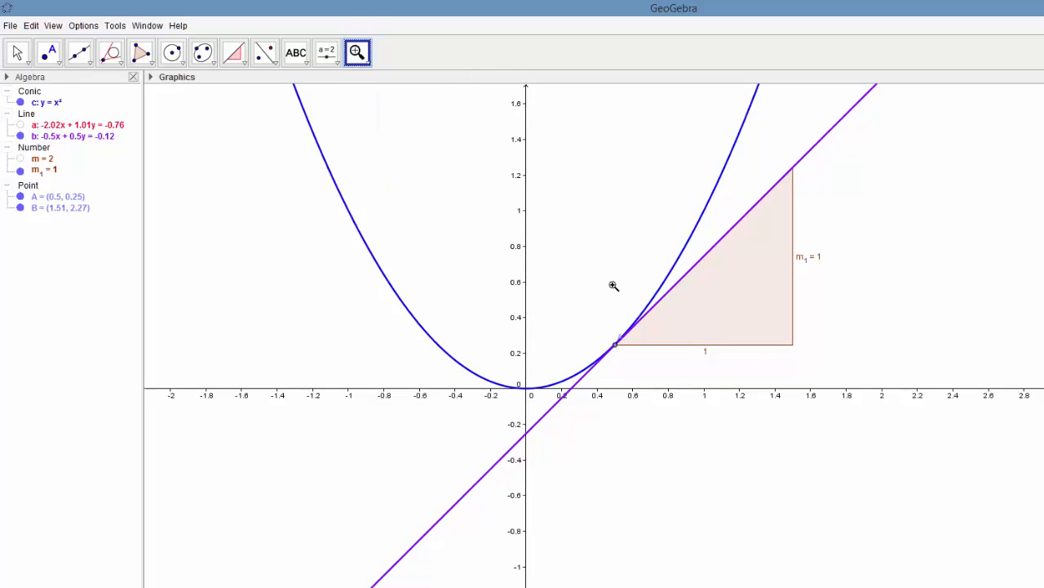
{"action": "left_click", "coordinate": [616, 344]}
{"action": "left_click", "coordinate": [616, 344]}
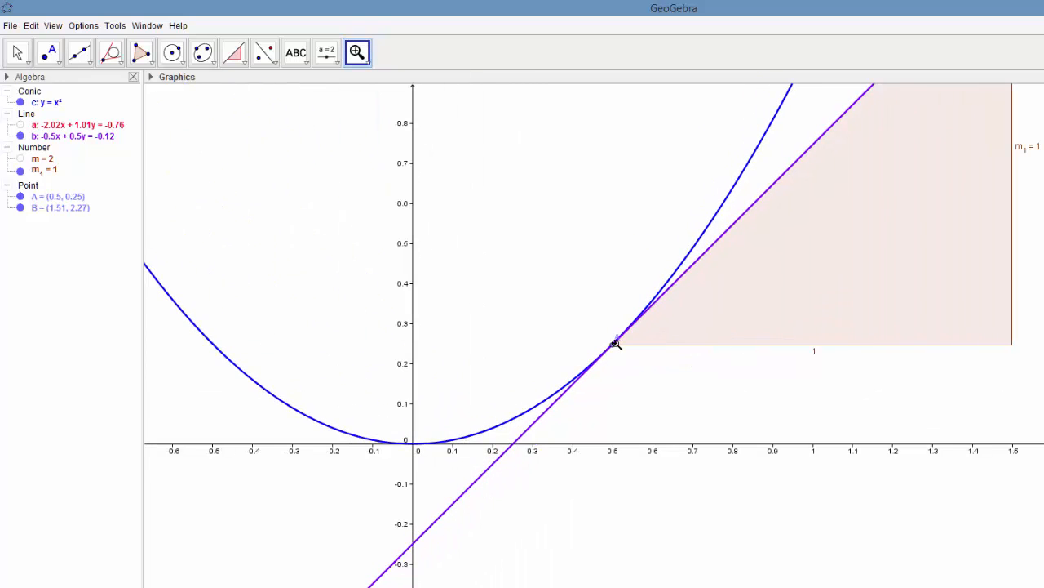
{"action": "left_click", "coordinate": [616, 344]}
{"action": "left_click", "coordinate": [616, 344]}
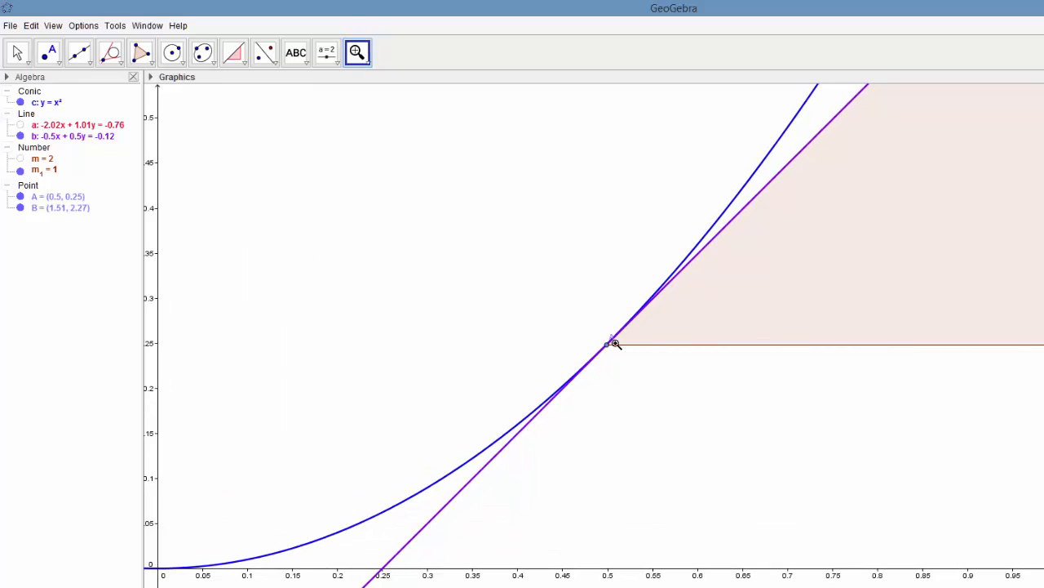
{"action": "left_click", "coordinate": [616, 344]}
{"action": "left_click", "coordinate": [616, 344]}
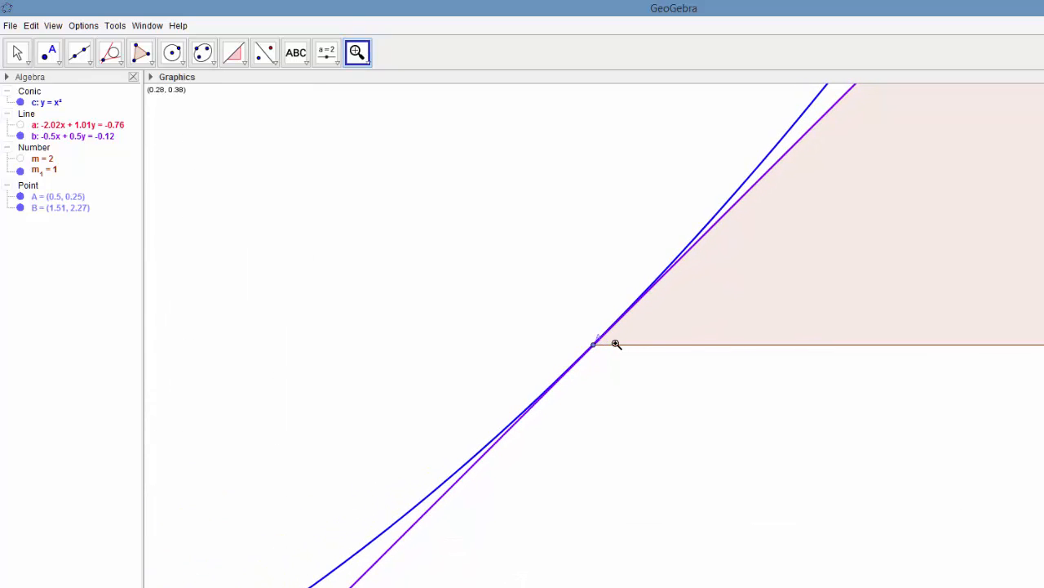
{"action": "left_click", "coordinate": [616, 343]}
{"action": "left_click", "coordinate": [591, 350]}
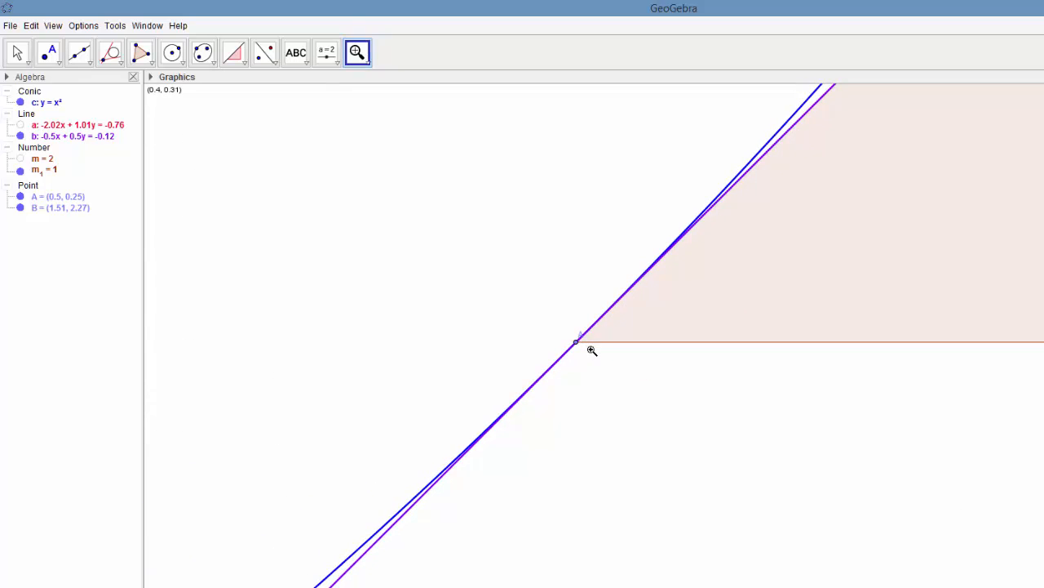
{"action": "left_click", "coordinate": [578, 343]}
{"action": "left_click", "coordinate": [579, 342]}
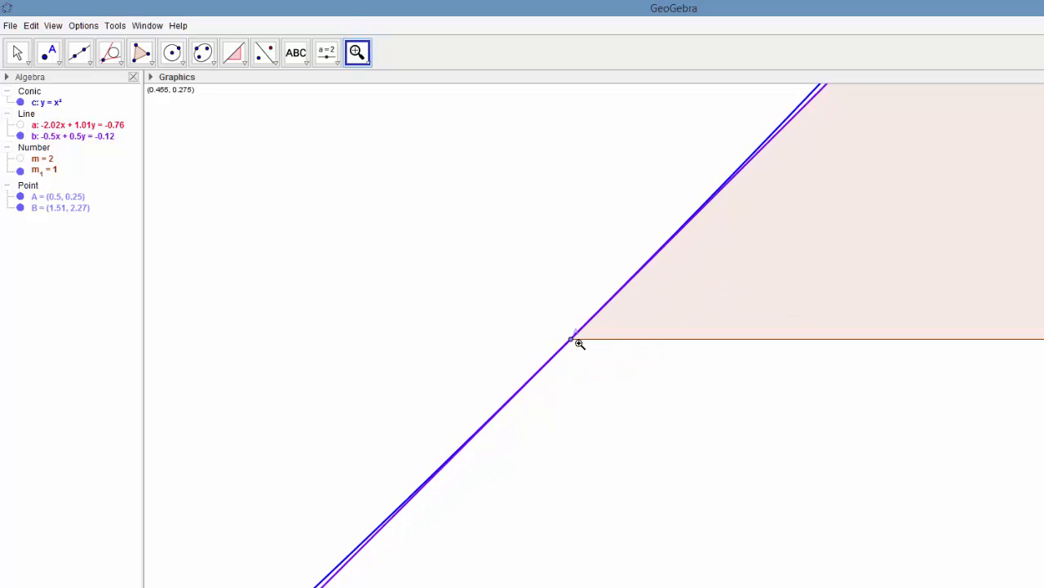
{"action": "left_click", "coordinate": [577, 343]}
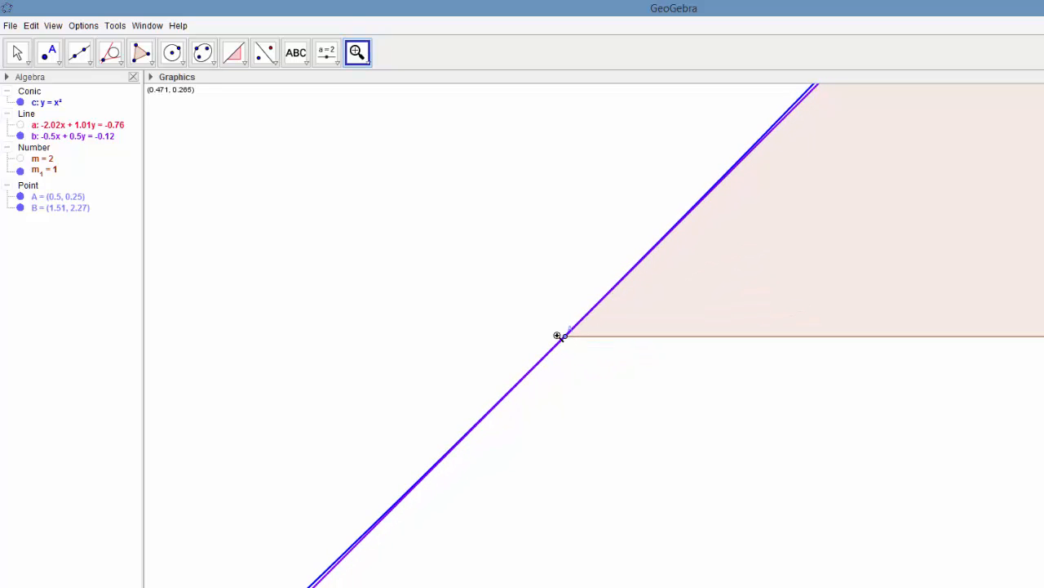
{"action": "left_click", "coordinate": [557, 335]}
{"action": "left_click", "coordinate": [558, 336]}
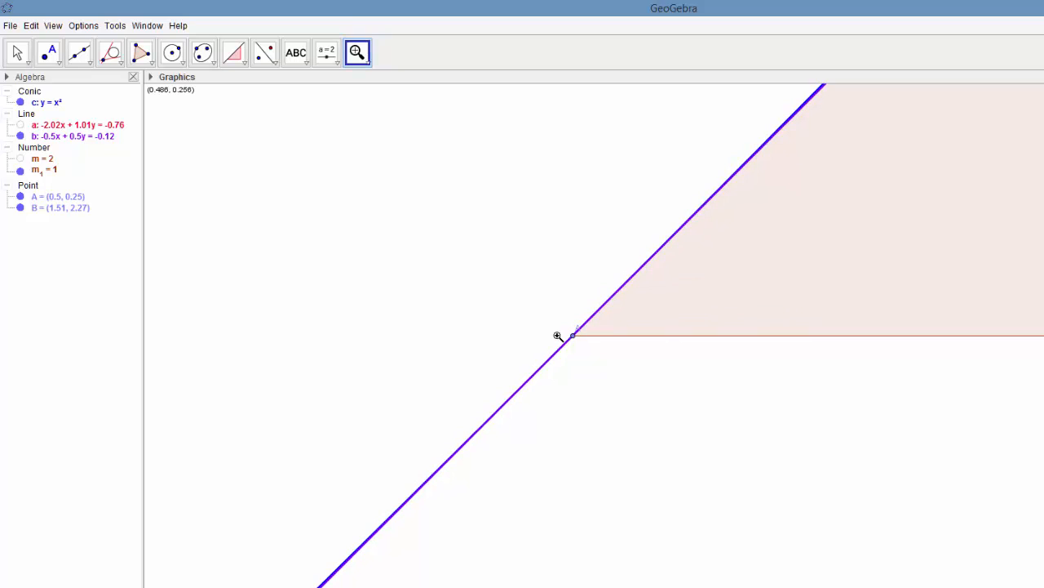
{"action": "left_click", "coordinate": [557, 336]}
{"action": "left_click", "coordinate": [557, 335]}
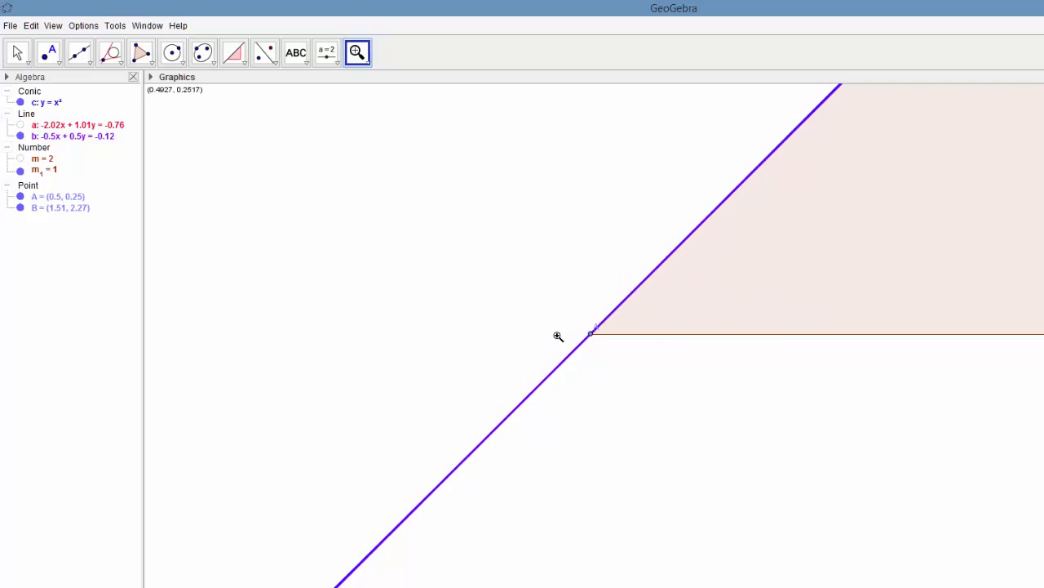
{"action": "left_click", "coordinate": [558, 336]}
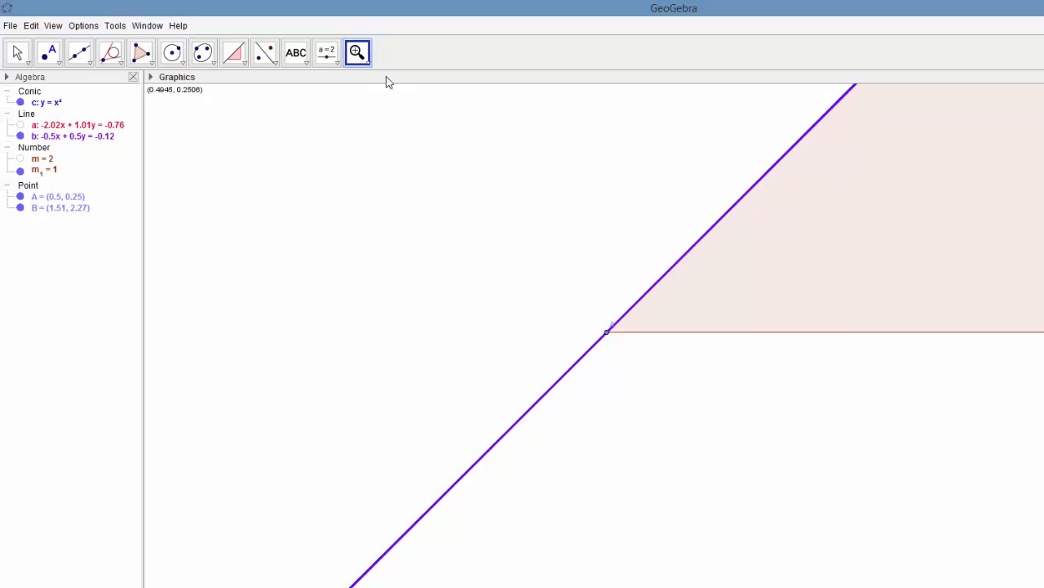
{"action": "left_click", "coordinate": [368, 64]}
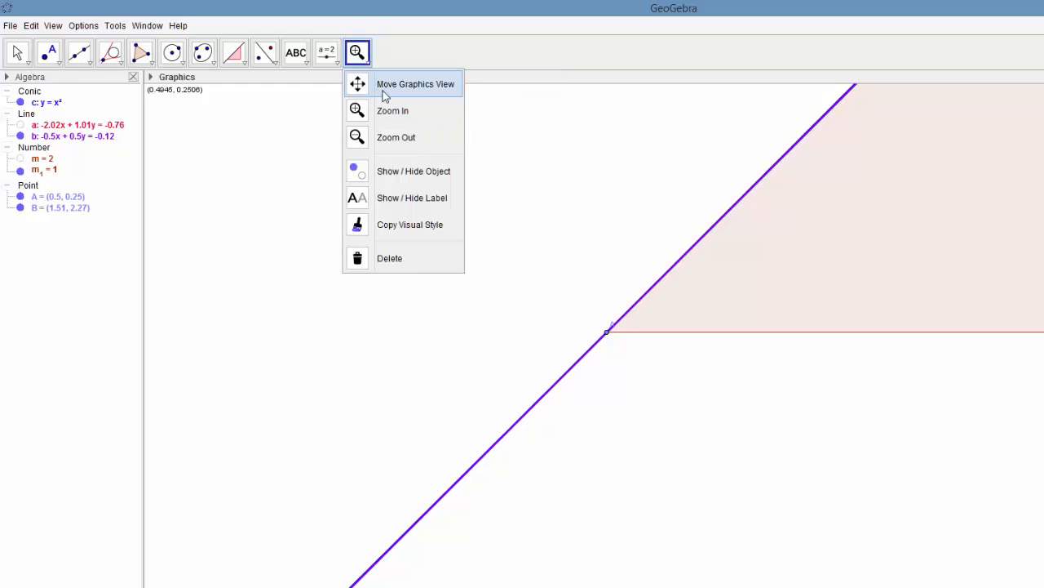
{"action": "left_click", "coordinate": [417, 86]}
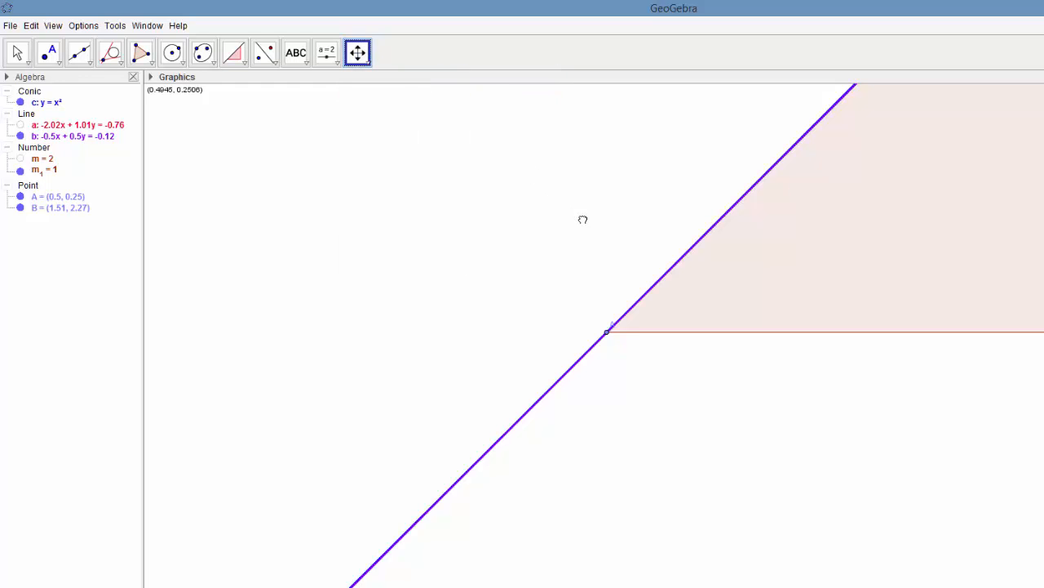
{"action": "left_click_drag", "start_coordinate": [583, 219], "coordinate": [527, 371]}
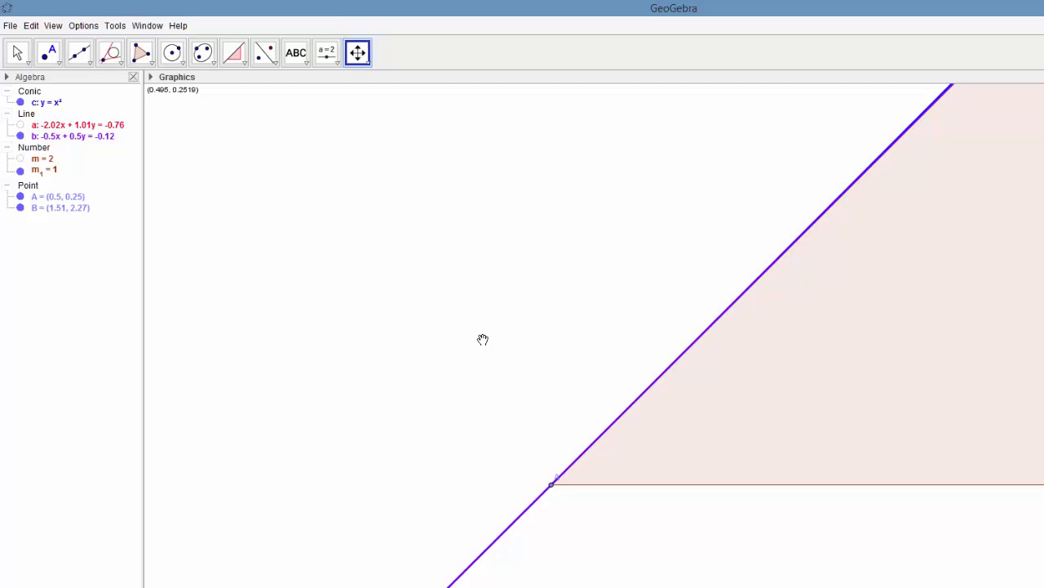
- Examine the parabola and its tangent at decreasing magnification, back out to a view containing the vertex and both points A and B
{"action": "left_click", "coordinate": [390, 343]}
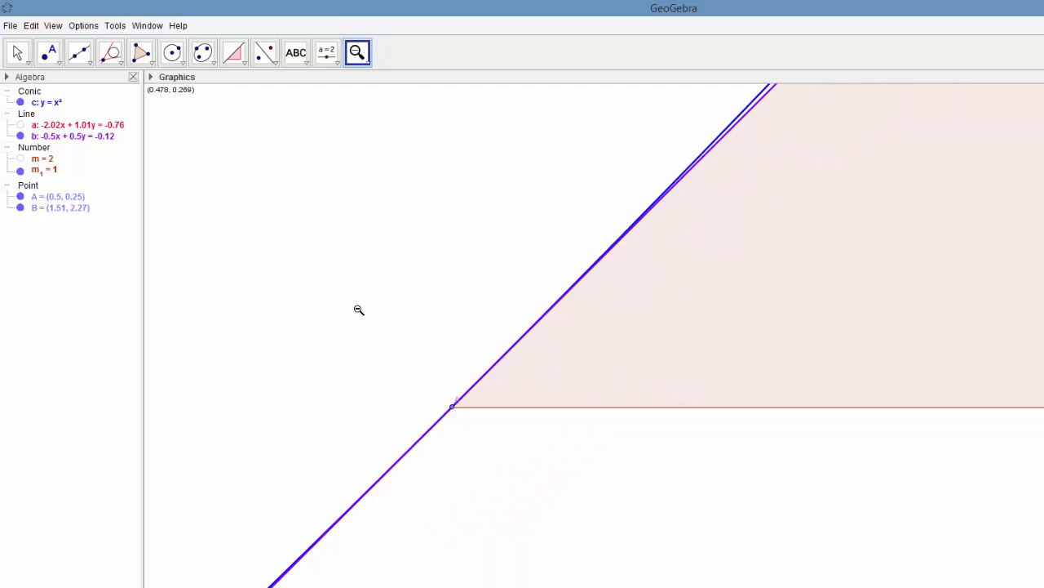
{"action": "left_click", "coordinate": [358, 310]}
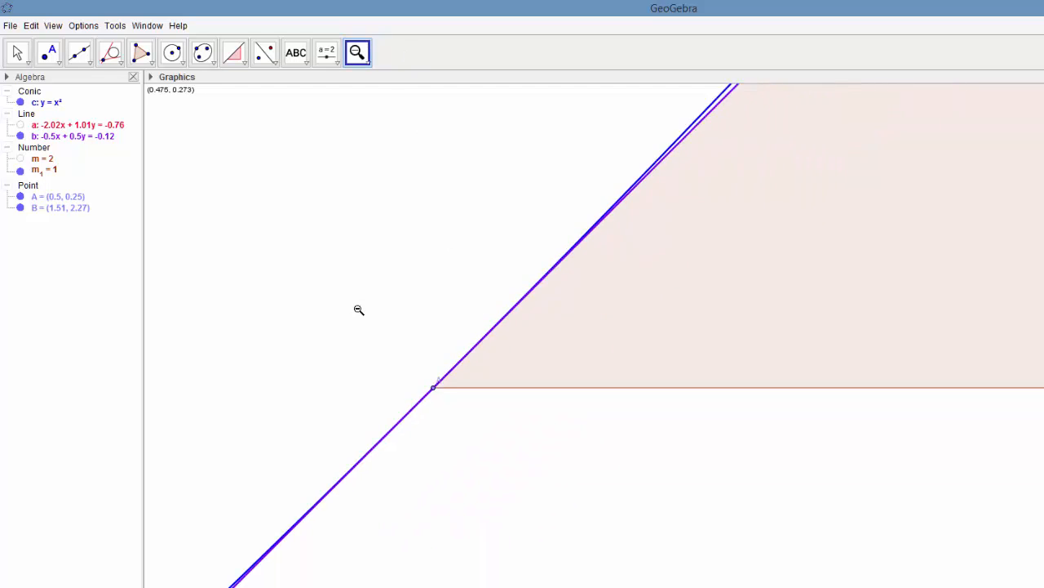
{"action": "left_click", "coordinate": [316, 266]}
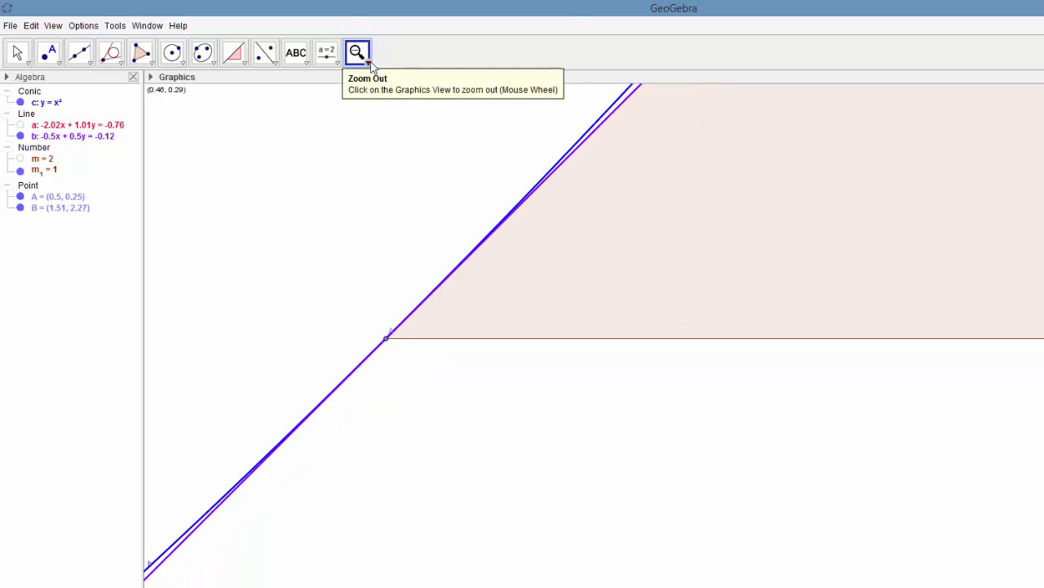
{"action": "left_click", "coordinate": [368, 63]}
{"action": "left_click", "coordinate": [380, 85]}
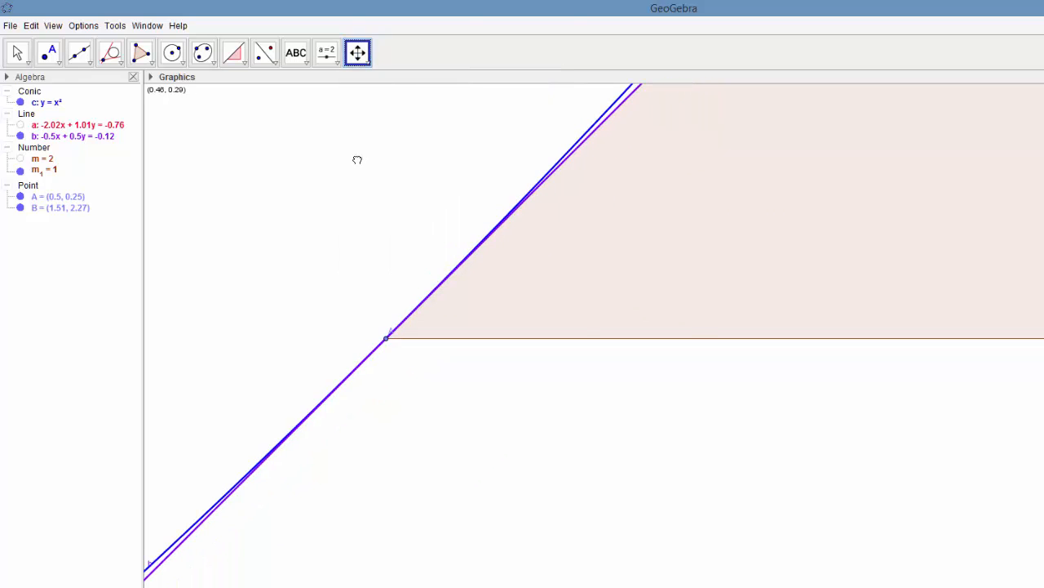
{"action": "left_click_drag", "start_coordinate": [357, 159], "coordinate": [695, 269]}
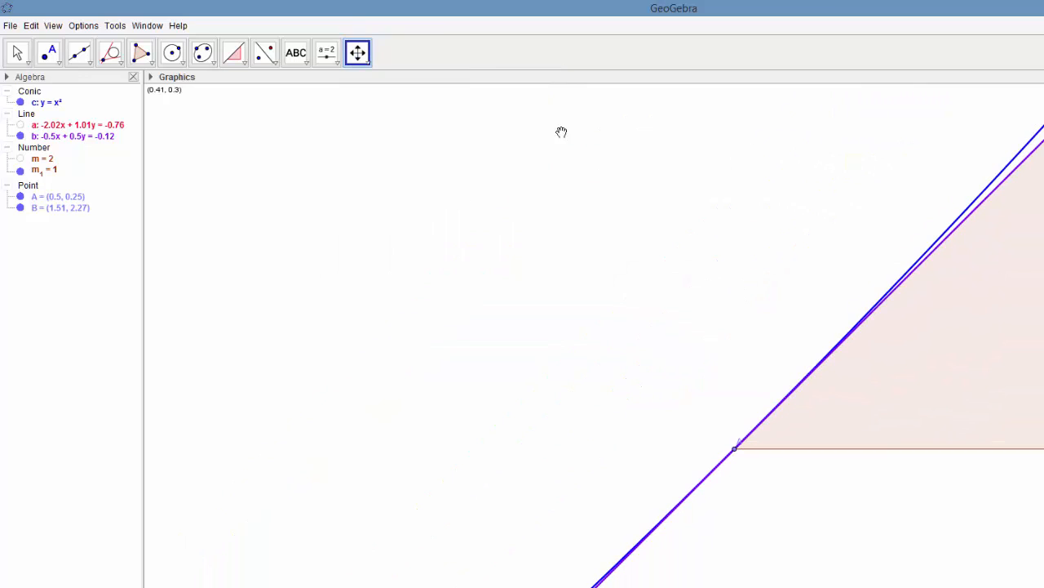
{"action": "left_click", "coordinate": [368, 63]}
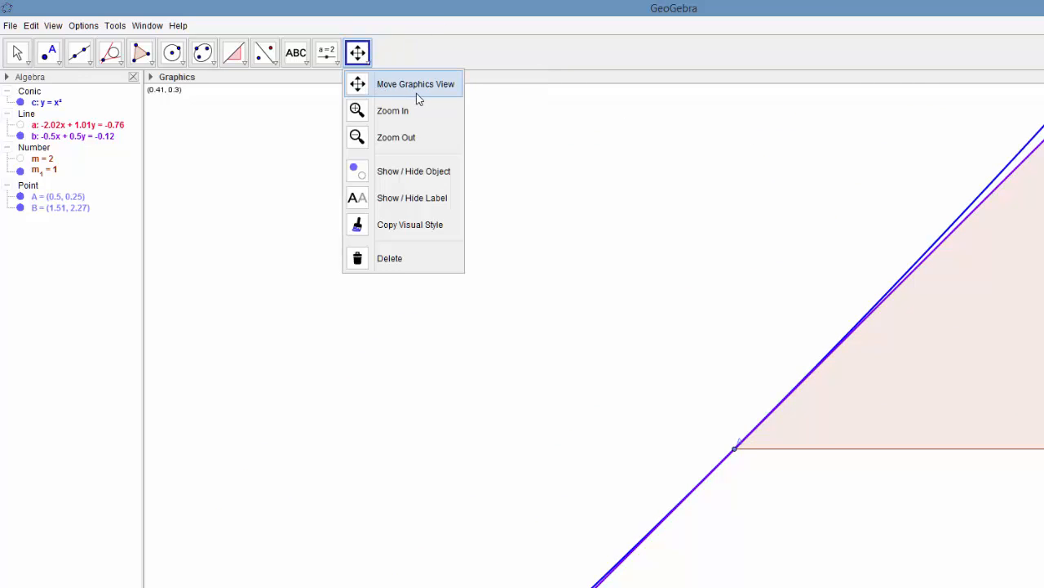
{"action": "left_click", "coordinate": [400, 138]}
{"action": "left_click", "coordinate": [471, 359]}
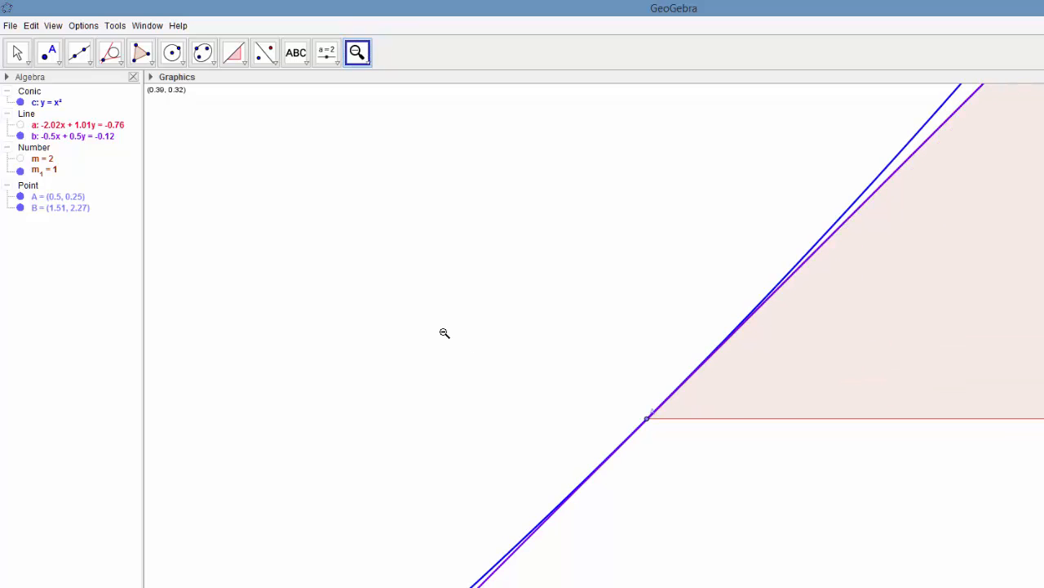
{"action": "left_click", "coordinate": [444, 333]}
{"action": "left_click", "coordinate": [419, 311]}
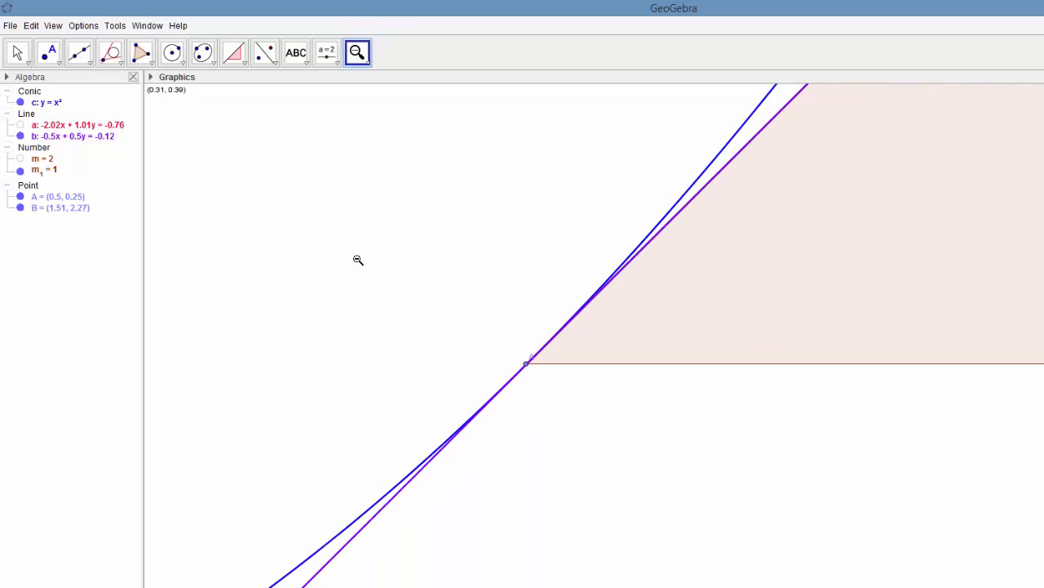
{"action": "left_click", "coordinate": [357, 259]}
{"action": "left_click", "coordinate": [336, 245]}
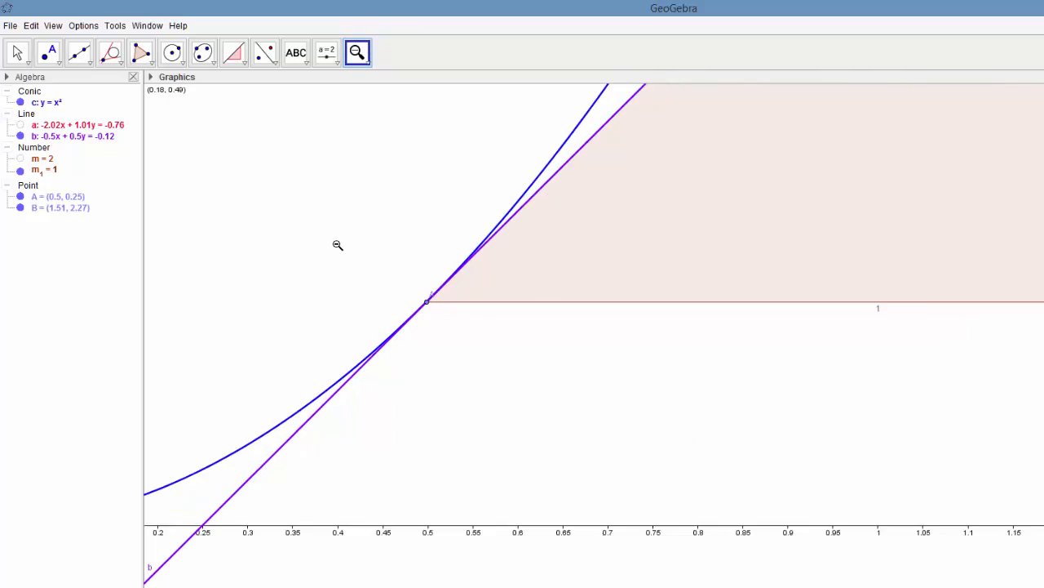
{"action": "left_click", "coordinate": [313, 224]}
{"action": "left_click", "coordinate": [285, 199]}
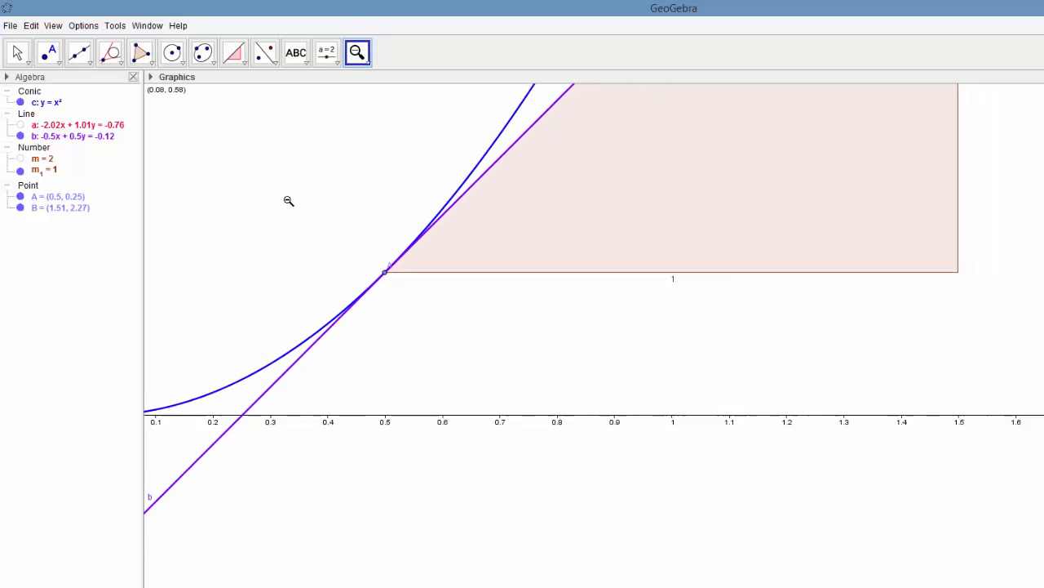
{"action": "left_click", "coordinate": [270, 187]}
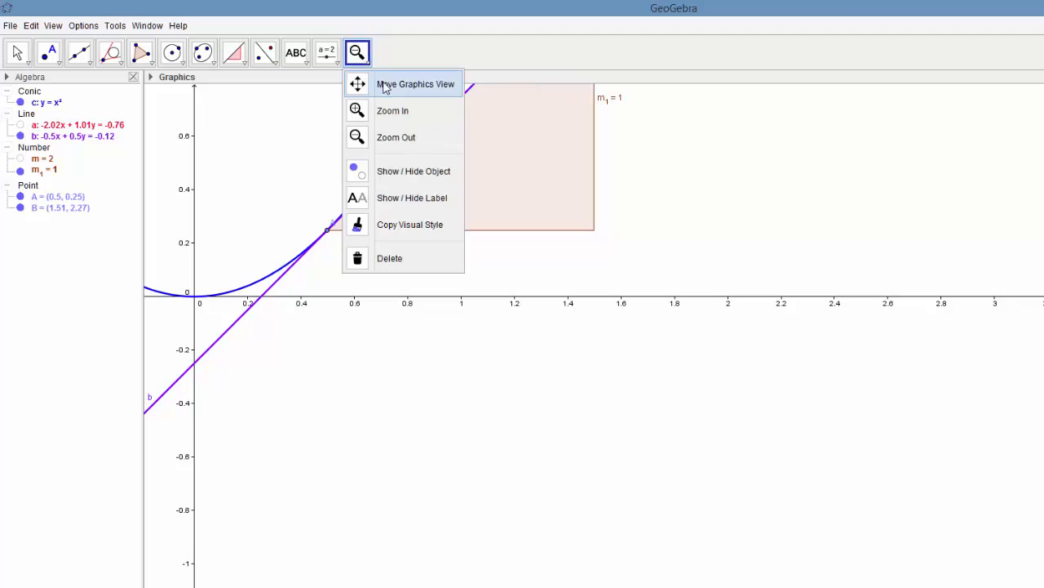
{"action": "left_click", "coordinate": [384, 85]}
{"action": "left_click_drag", "start_coordinate": [272, 157], "coordinate": [446, 288]}
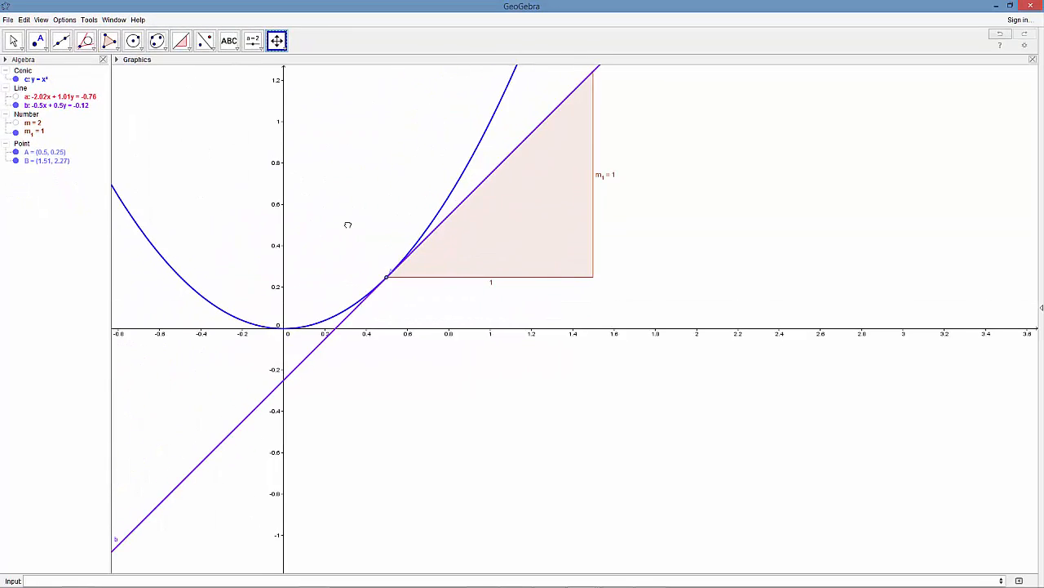
{"action": "left_click_drag", "start_coordinate": [347, 224], "coordinate": [550, 352]}
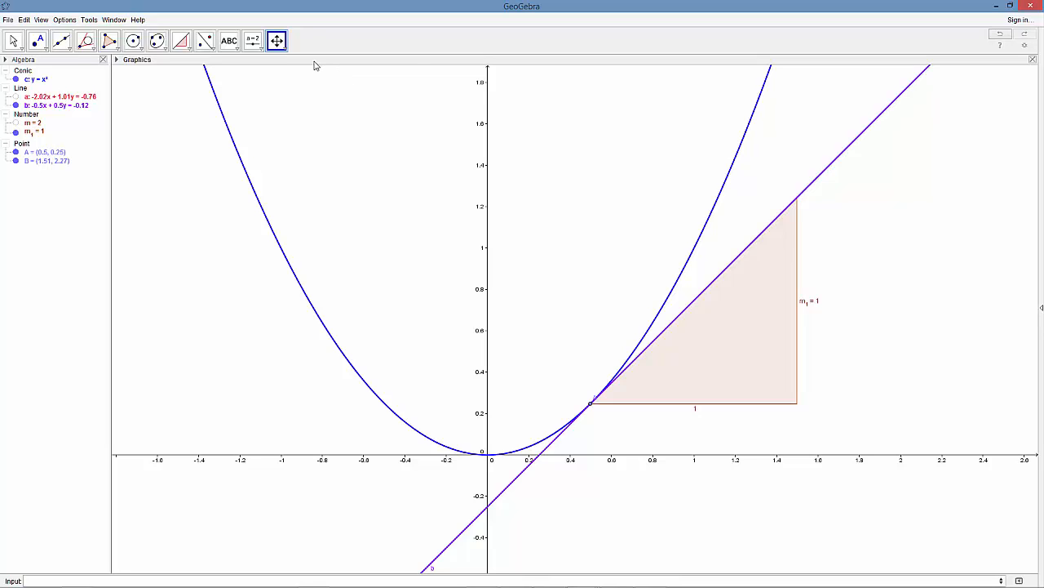
{"action": "left_click", "coordinate": [286, 48]}
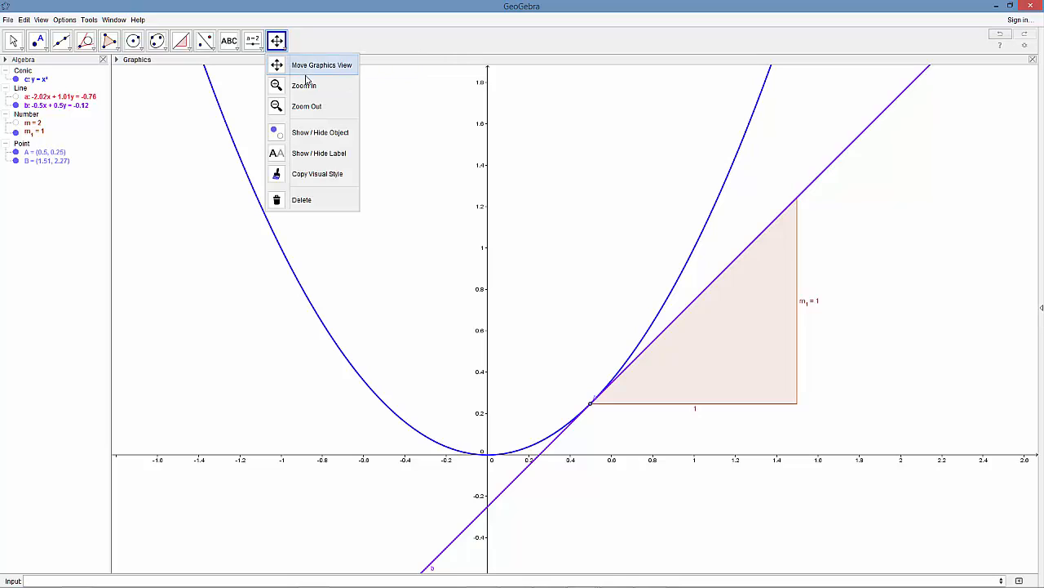
{"action": "left_click", "coordinate": [308, 106]}
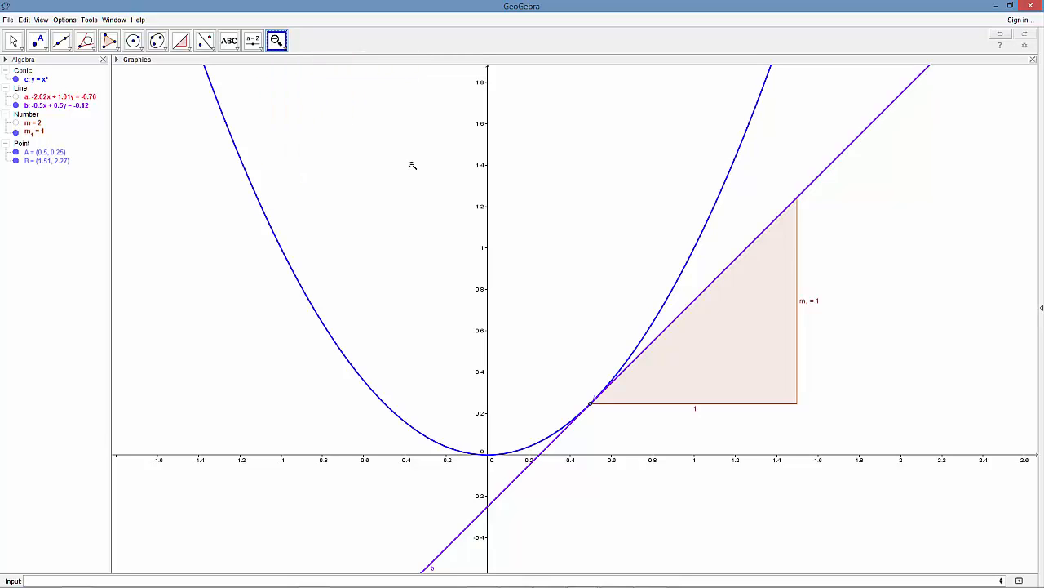
{"action": "left_click", "coordinate": [528, 232]}
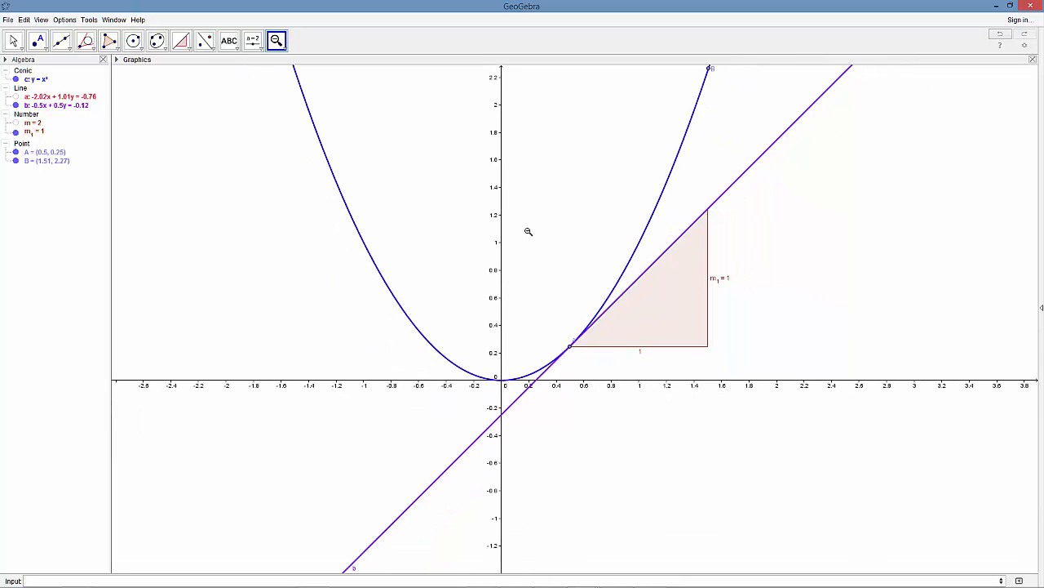
{"action": "left_click", "coordinate": [285, 49]}
{"action": "left_click", "coordinate": [314, 66]}
{"action": "left_click_drag", "start_coordinate": [414, 135], "coordinate": [414, 192]}
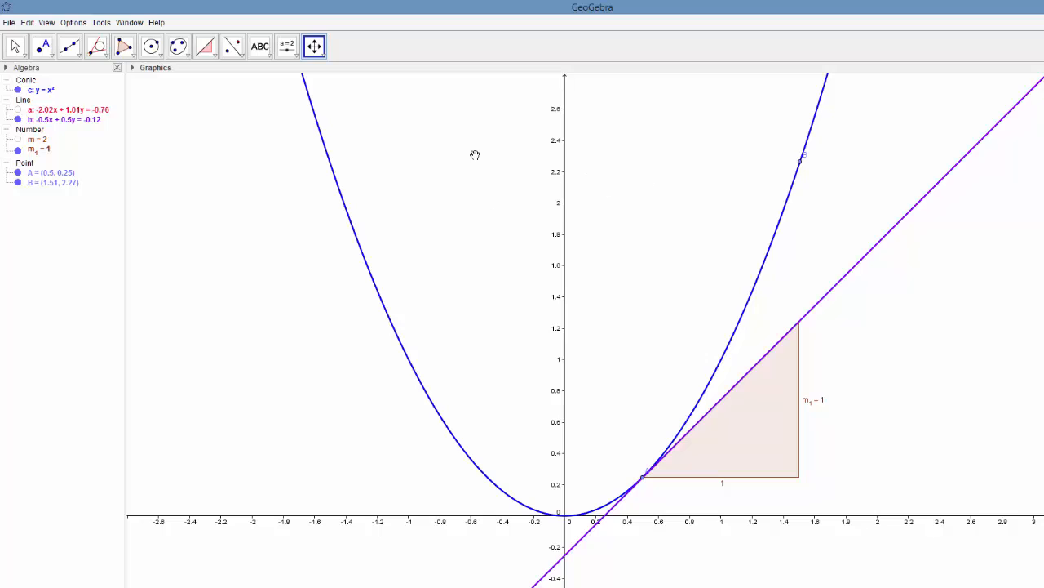
- Show the hidden secant line a through points A and B together with its slope triangle m
{"action": "left_click", "coordinate": [18, 109]}
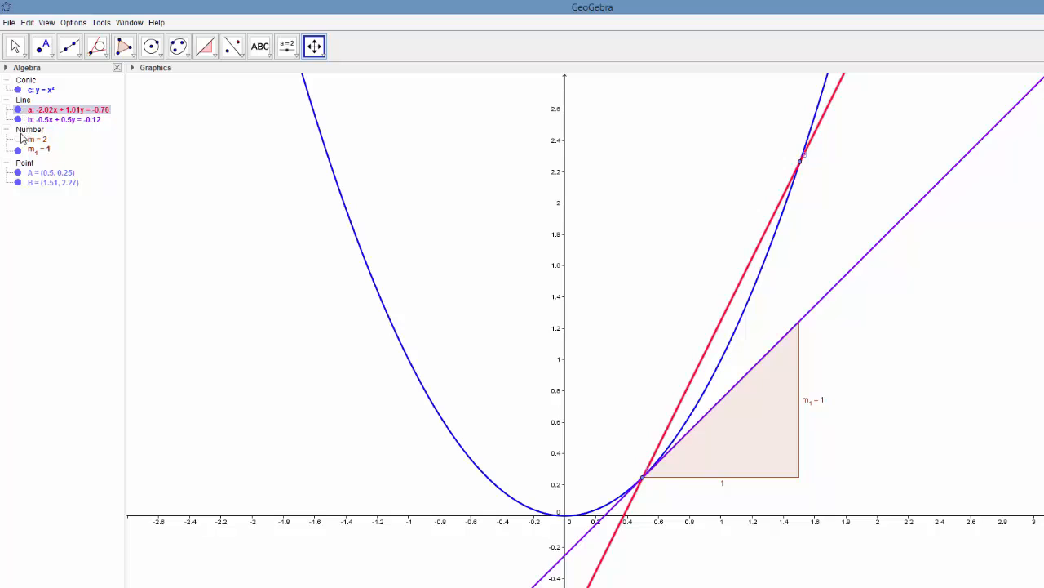
{"action": "left_click", "coordinate": [19, 140]}
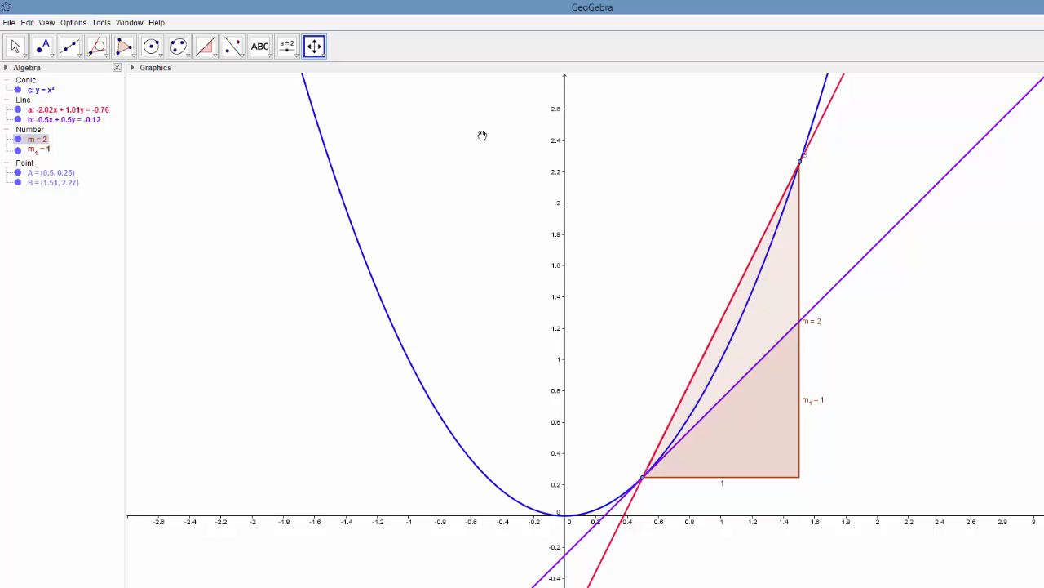
- Move point B down the parabola towards point A to about (1.43, 2.05)
{"action": "left_click", "coordinate": [14, 47]}
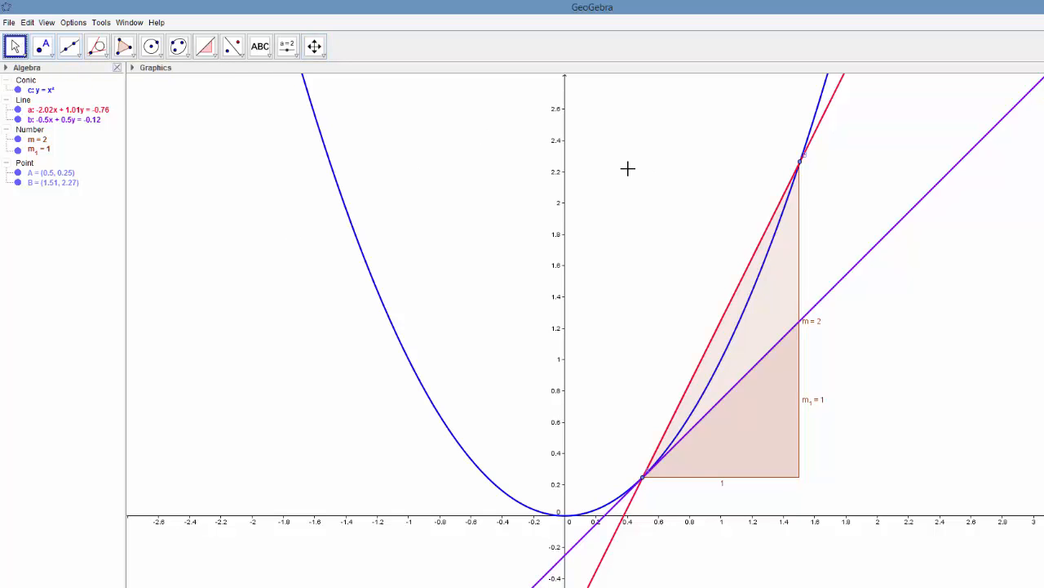
{"action": "left_click", "coordinate": [800, 163]}
{"action": "left_click_drag", "start_coordinate": [802, 163], "coordinate": [808, 209]}
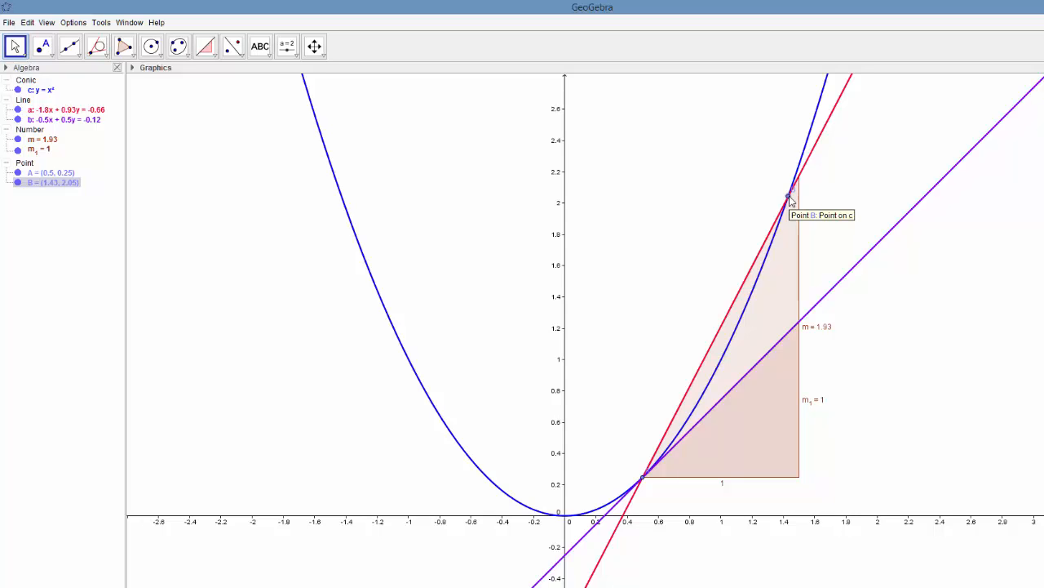
- Move point B down the parabola to about (0.53, 0.28) and compare the curve, secant and tangent closely around A
{"action": "left_click_drag", "start_coordinate": [789, 200], "coordinate": [741, 563]}
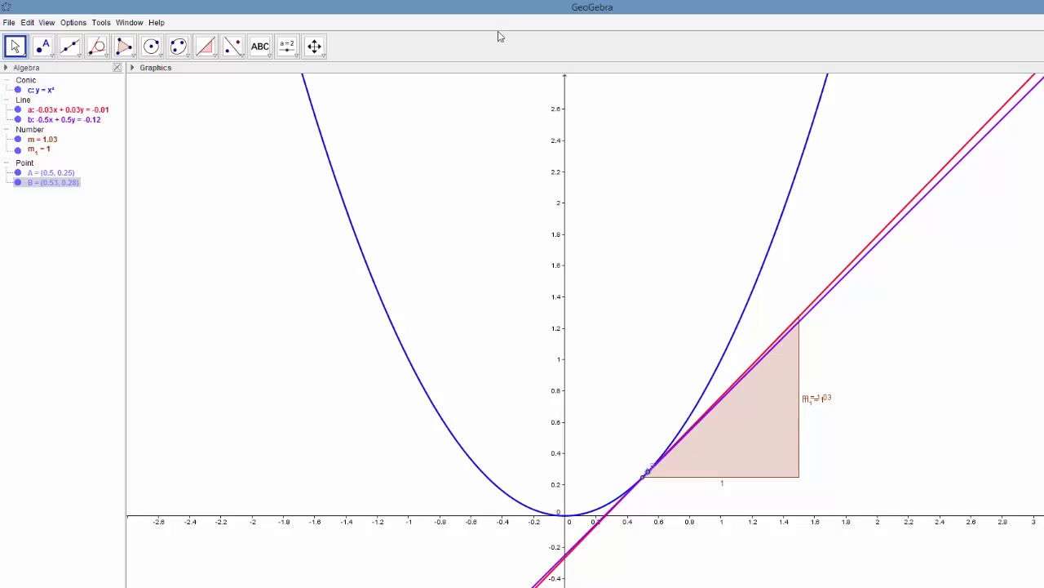
{"action": "left_click", "coordinate": [323, 56]}
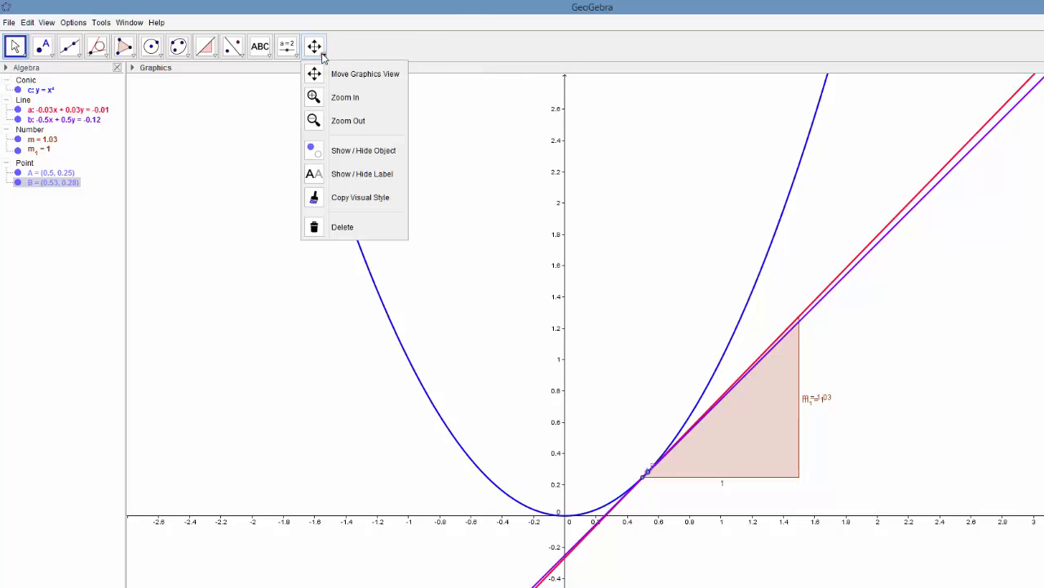
{"action": "left_click", "coordinate": [343, 97]}
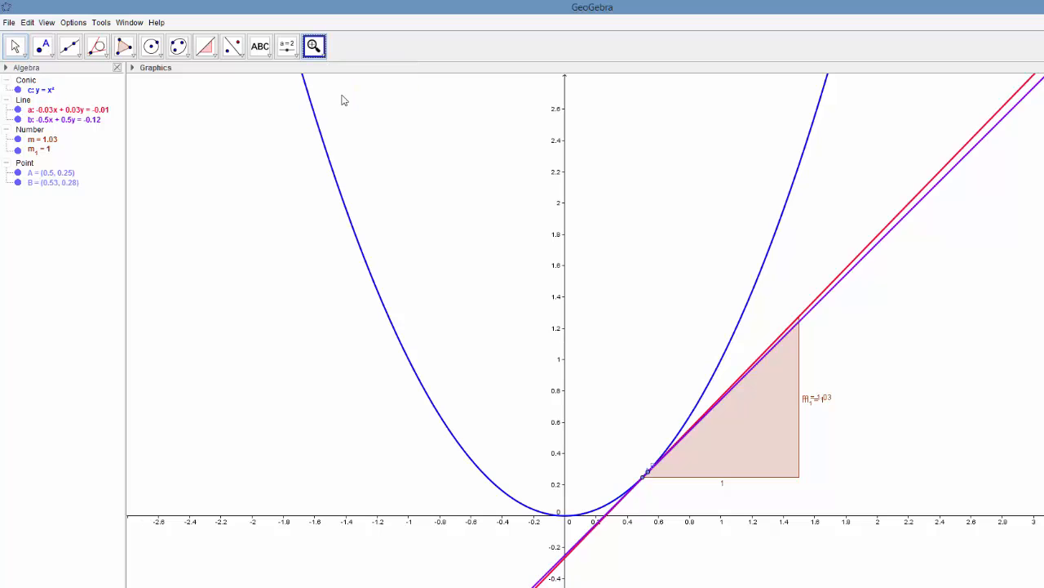
{"action": "left_click", "coordinate": [647, 473]}
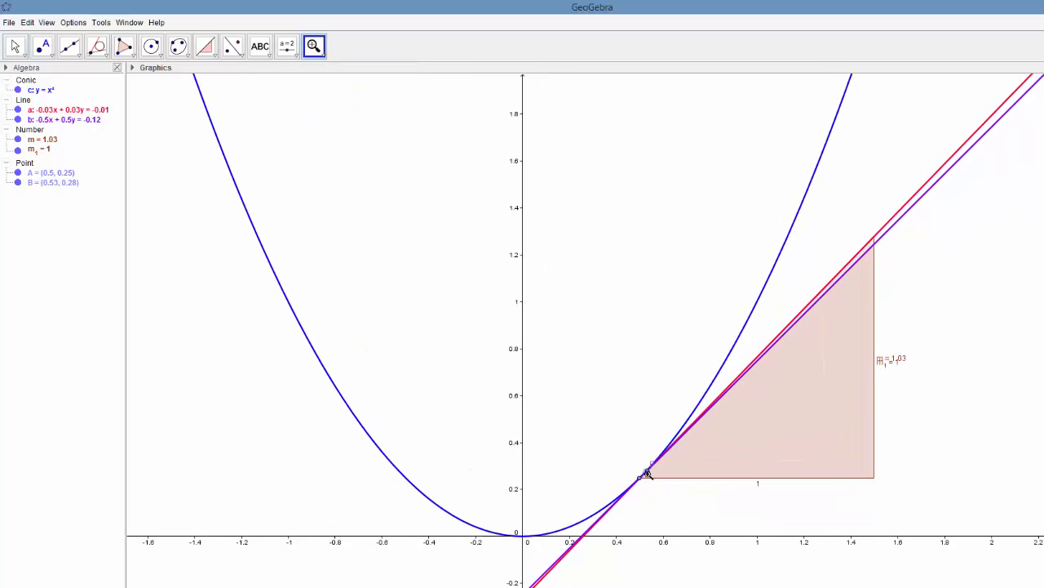
{"action": "left_click", "coordinate": [647, 474]}
{"action": "left_click", "coordinate": [647, 473]}
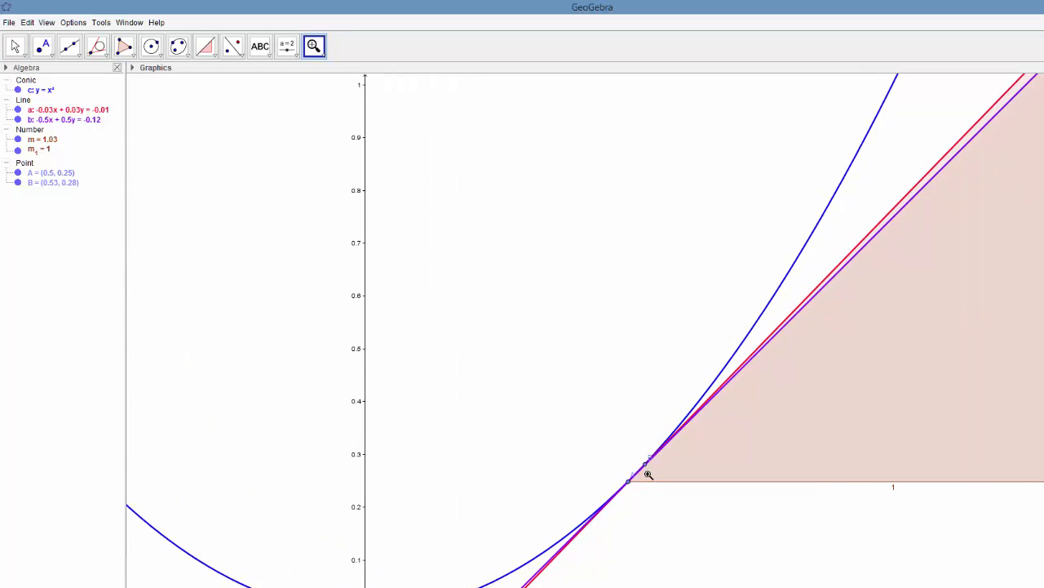
{"action": "left_click", "coordinate": [647, 473]}
{"action": "left_click", "coordinate": [648, 475]}
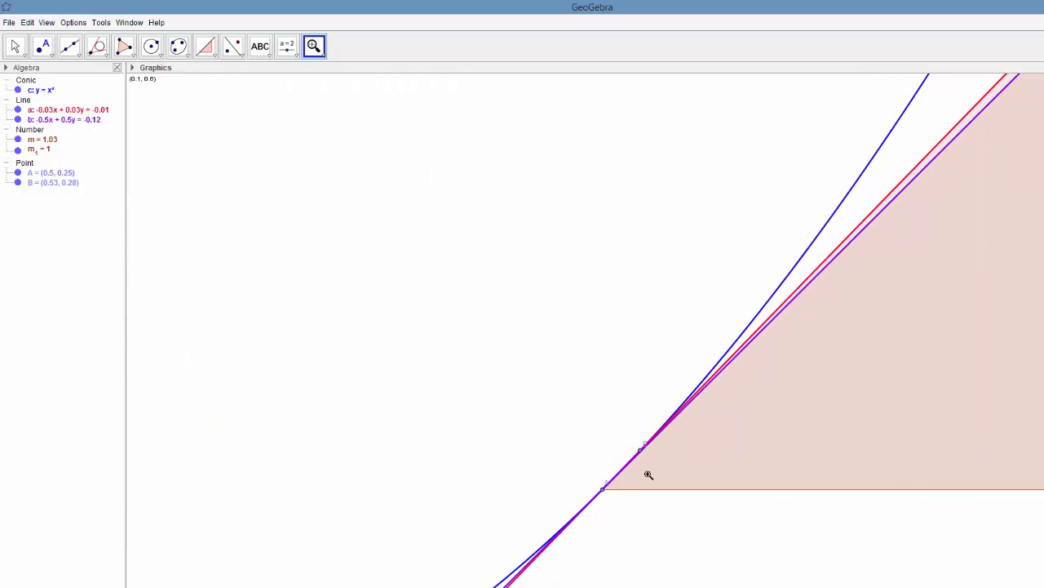
{"action": "left_click", "coordinate": [648, 474]}
{"action": "left_click", "coordinate": [648, 474]}
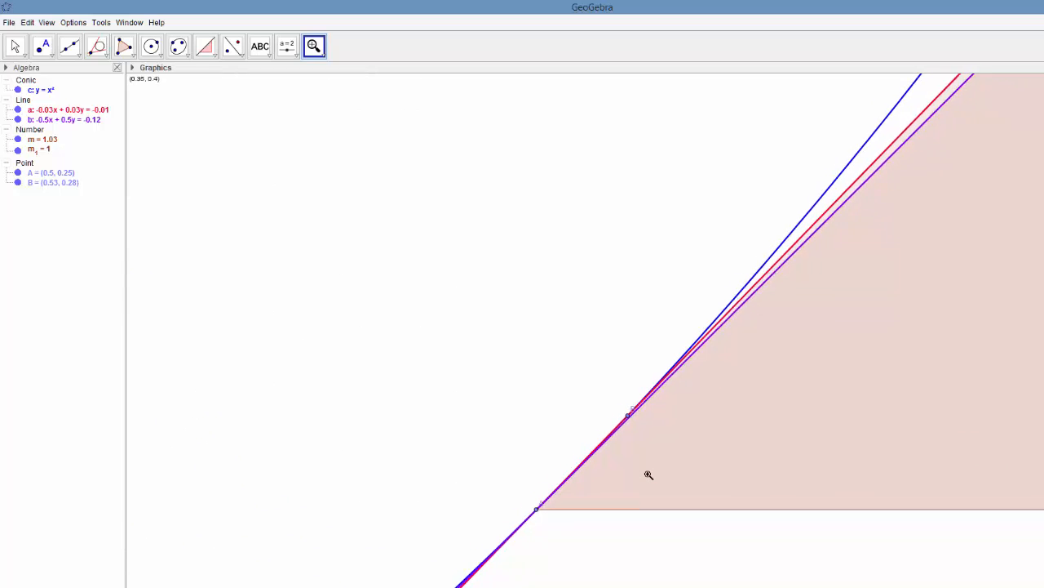
{"action": "left_click", "coordinate": [647, 474]}
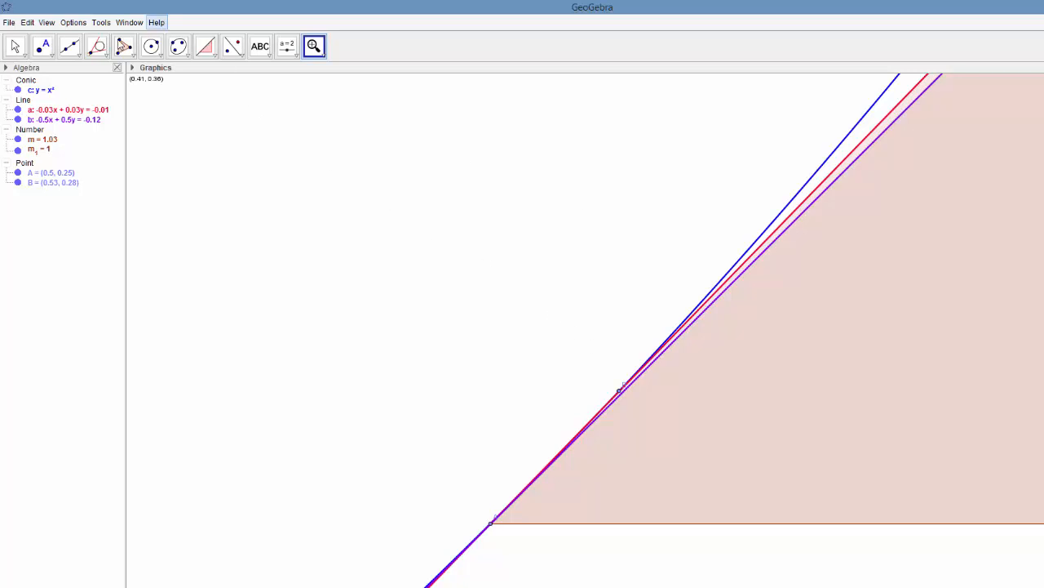
- Move point B down the parabola almost onto point A, to about (0.5, 0.25)
{"action": "left_click", "coordinate": [14, 45]}
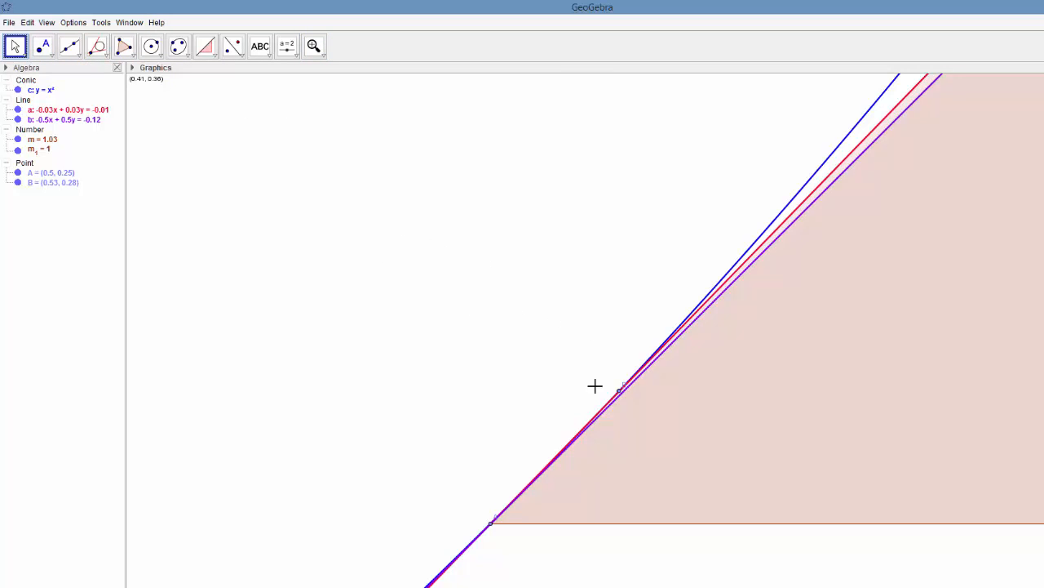
{"action": "left_click", "coordinate": [619, 390]}
{"action": "left_click_drag", "start_coordinate": [621, 394], "coordinate": [548, 558]}
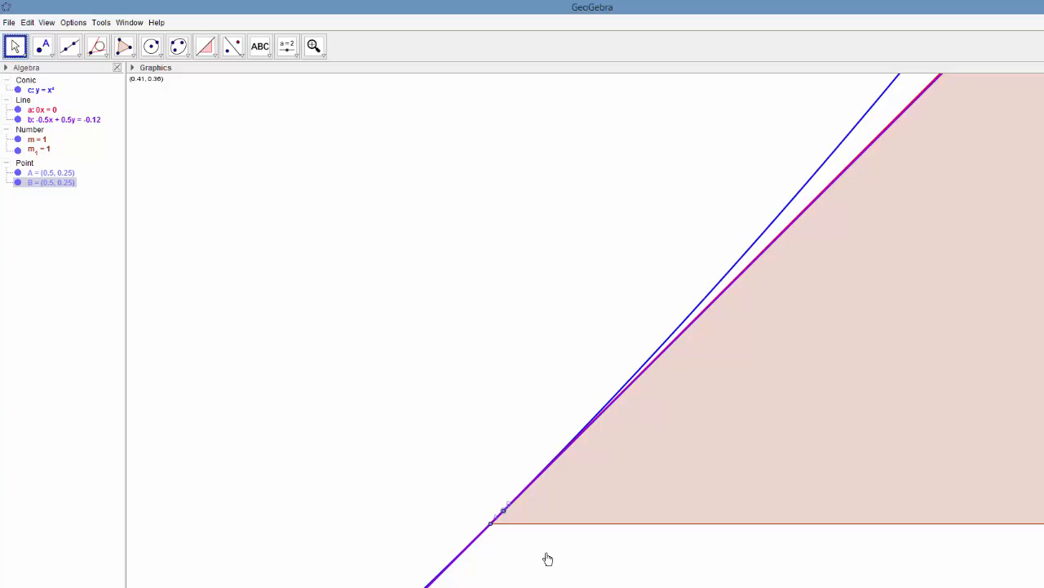
- Examine at higher magnification how the parabola and secant a compare with tangent b between points A and B
{"action": "left_click", "coordinate": [323, 54]}
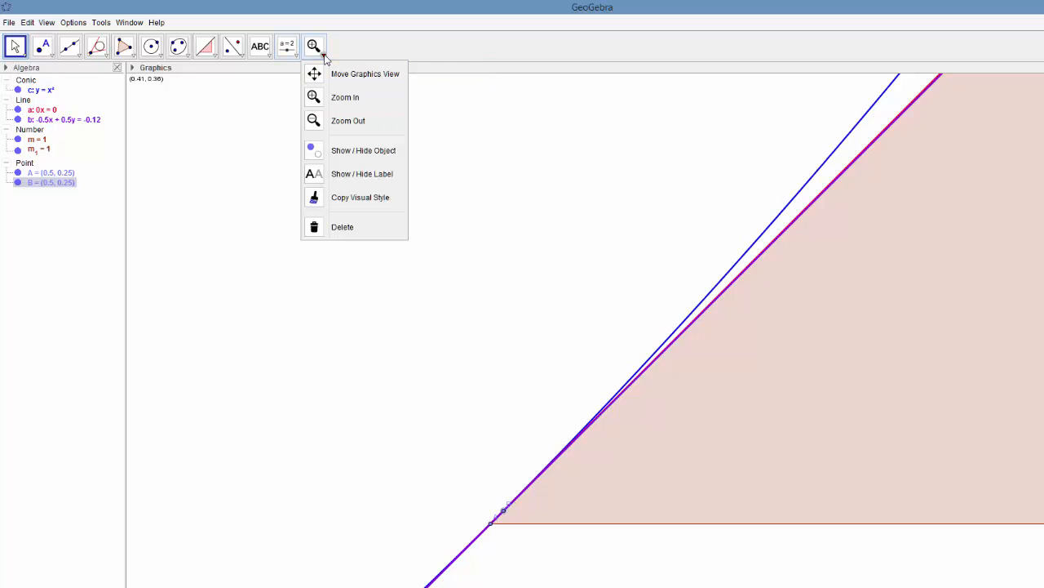
{"action": "left_click", "coordinate": [343, 98]}
{"action": "left_click", "coordinate": [494, 515]}
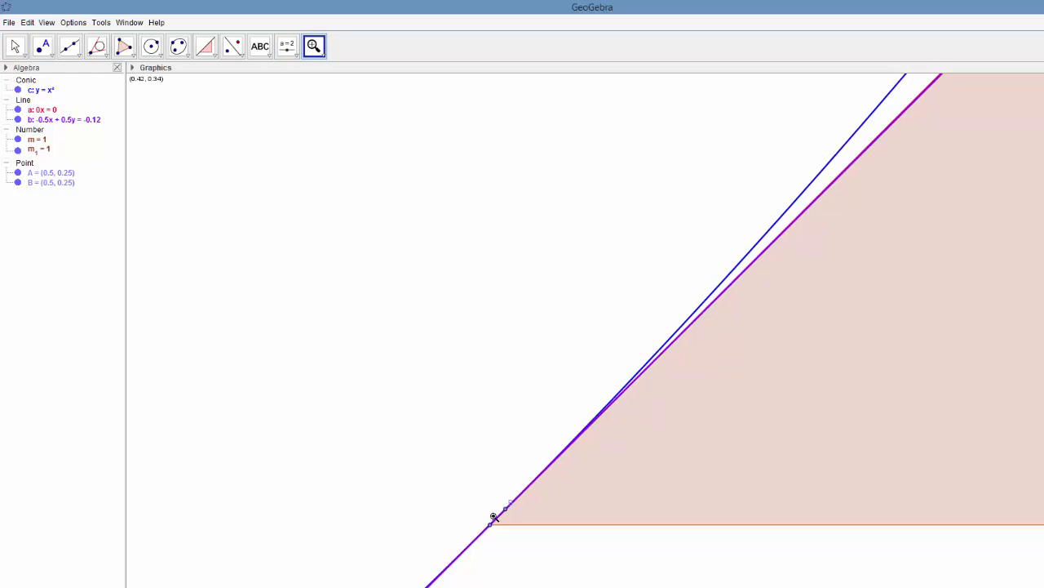
{"action": "left_click", "coordinate": [504, 515]}
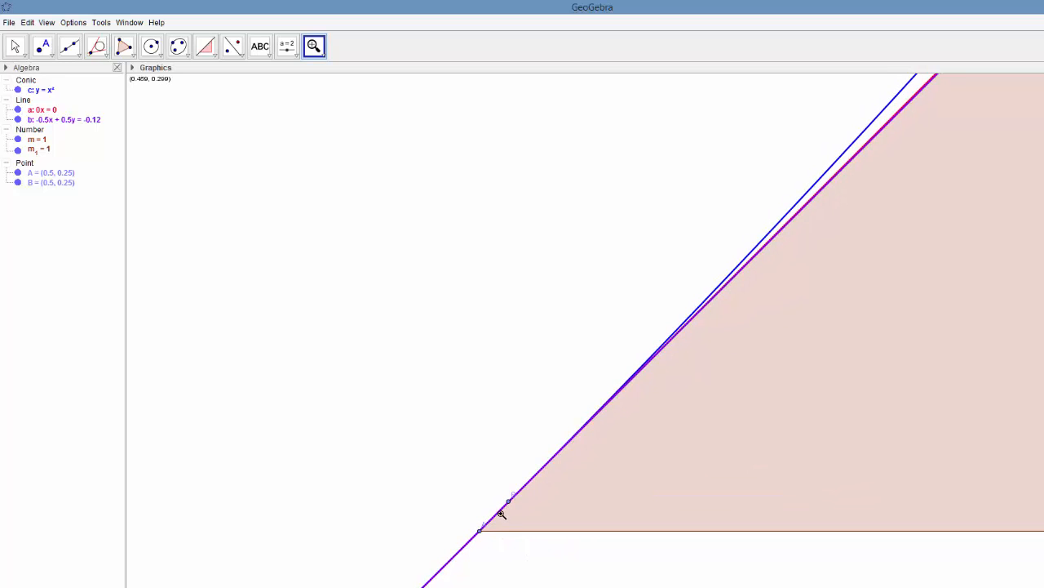
{"action": "left_click", "coordinate": [501, 514]}
{"action": "left_click", "coordinate": [501, 514]}
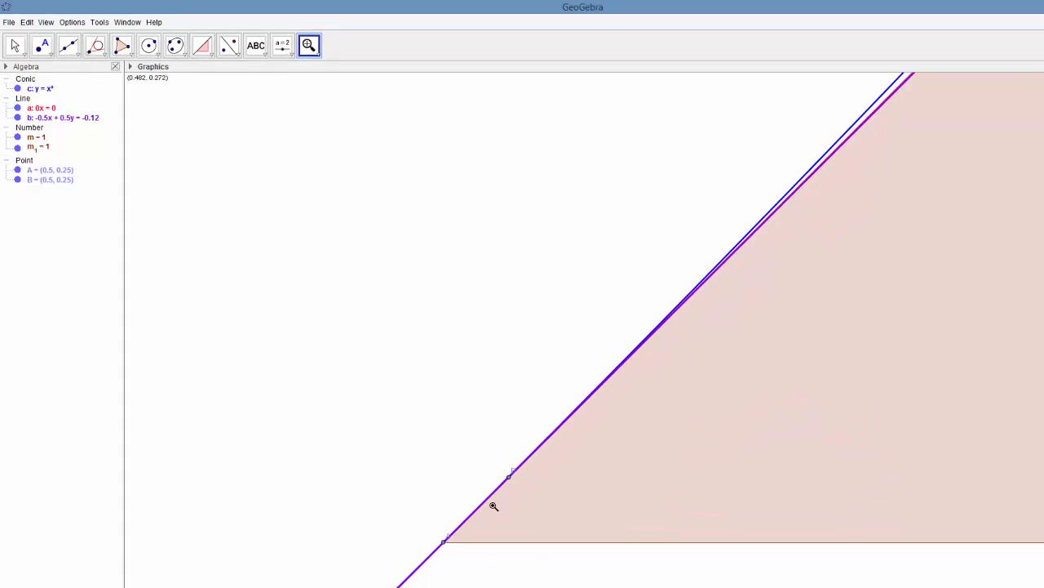
{"action": "left_click", "coordinate": [501, 514]}
{"action": "left_click", "coordinate": [441, 453]}
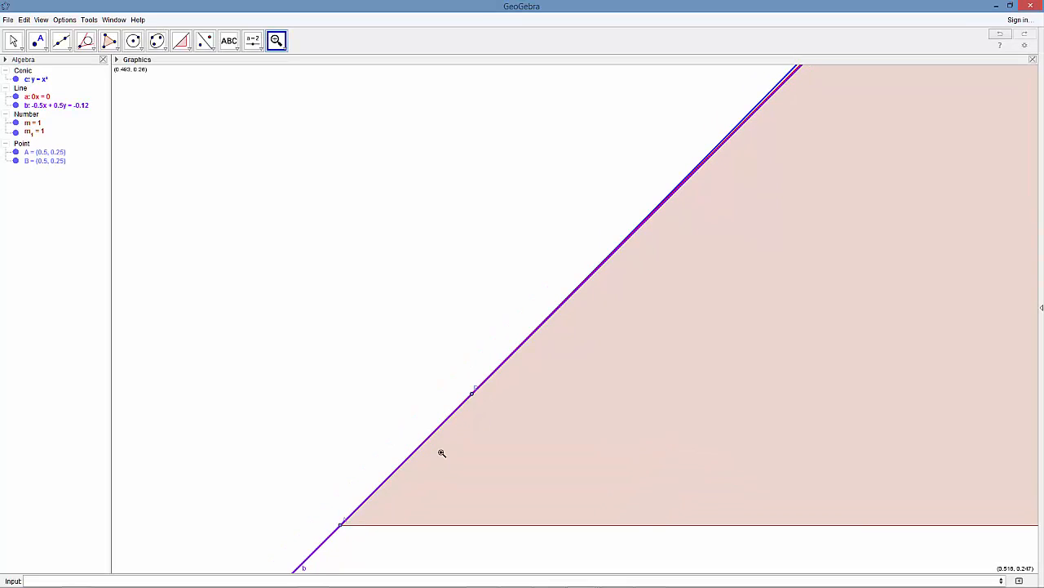
{"action": "left_click", "coordinate": [287, 49]}
{"action": "left_click", "coordinate": [306, 73]}
{"action": "mouse_move", "coordinate": [345, 432]}
{"action": "left_mouse_down"}
{"action": "mouse_move", "coordinate": [380, 313]}
{"action": "mouse_move", "coordinate": [400, 292]}
{"action": "left_mouse_up"}
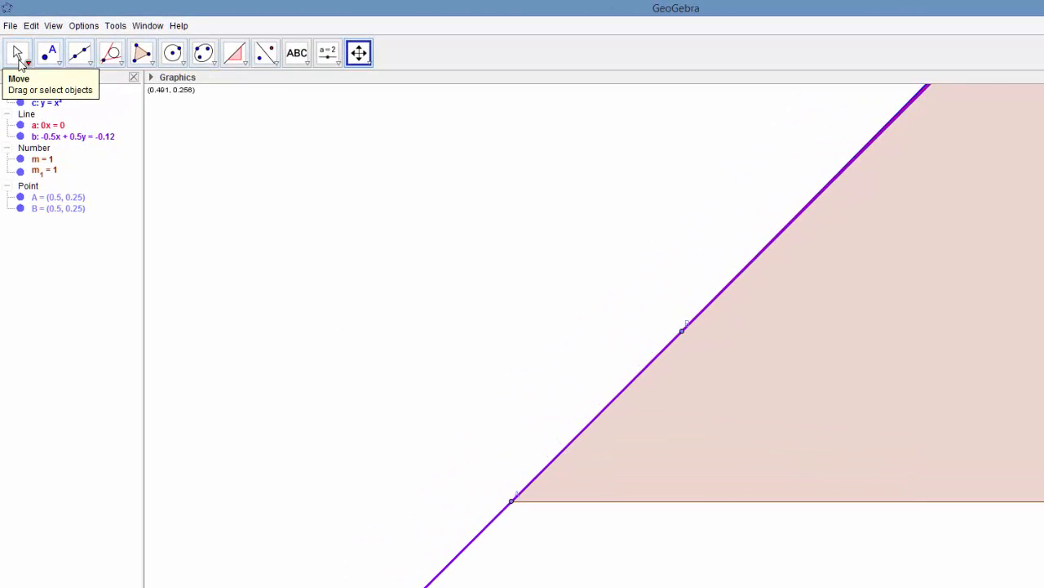
- Move point B along the curve closer to A, leaving less than a tenth of the gap between them
{"action": "left_click", "coordinate": [22, 65]}
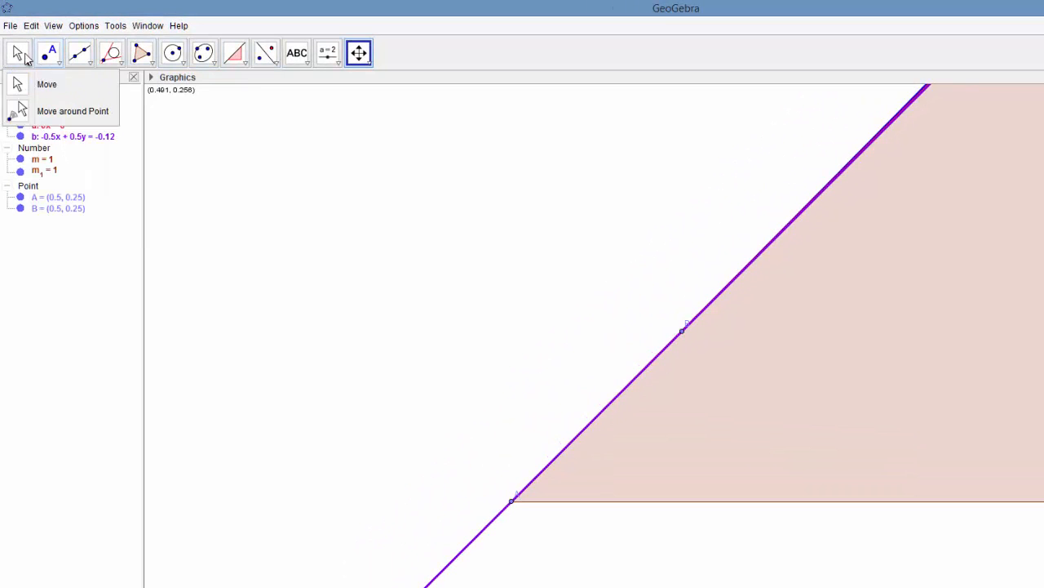
{"action": "left_click", "coordinate": [25, 54]}
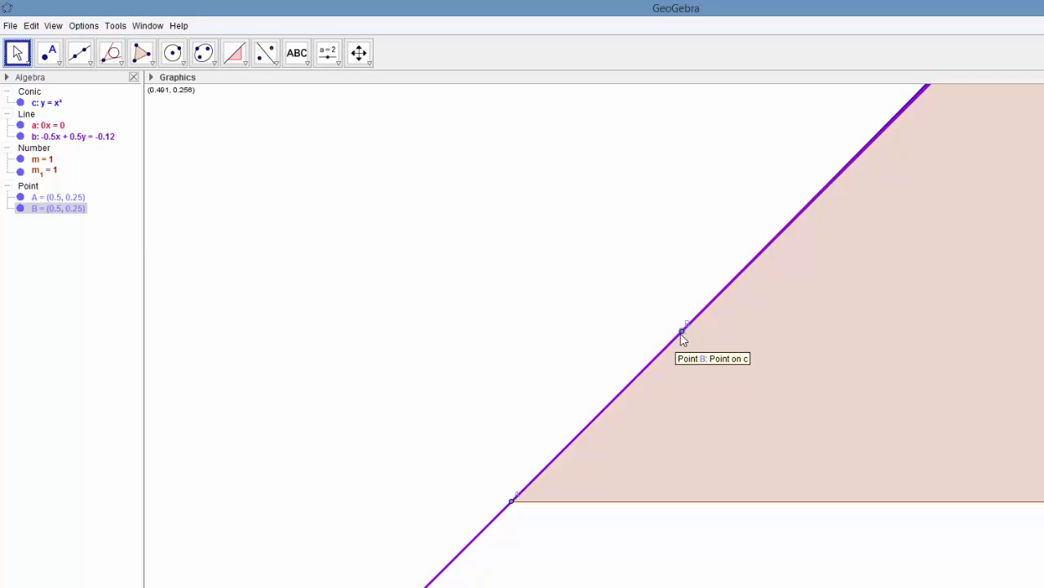
{"action": "left_click_drag", "start_coordinate": [683, 332], "coordinate": [569, 539]}
- Examine the tiny remaining gap between A and B at still greater magnification, comparing the curve with both lines
{"action": "left_click", "coordinate": [371, 64]}
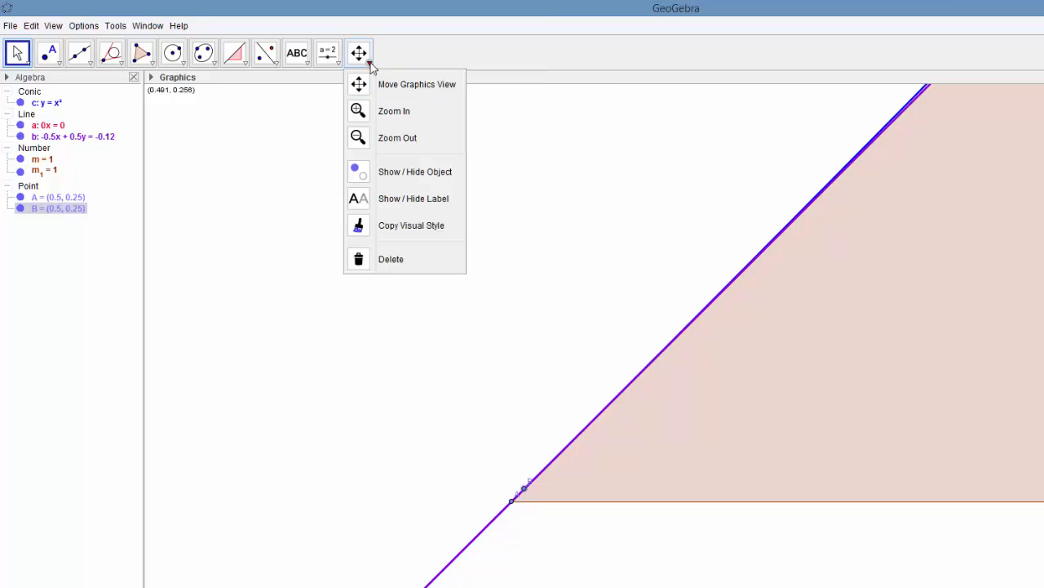
{"action": "left_click", "coordinate": [395, 111]}
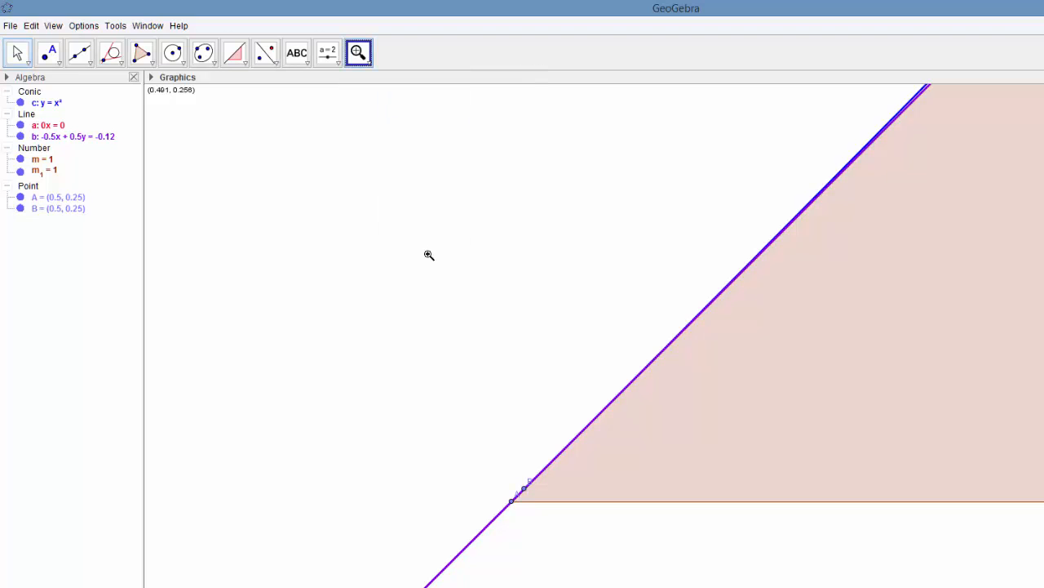
{"action": "left_click", "coordinate": [506, 495]}
{"action": "left_click", "coordinate": [507, 495]}
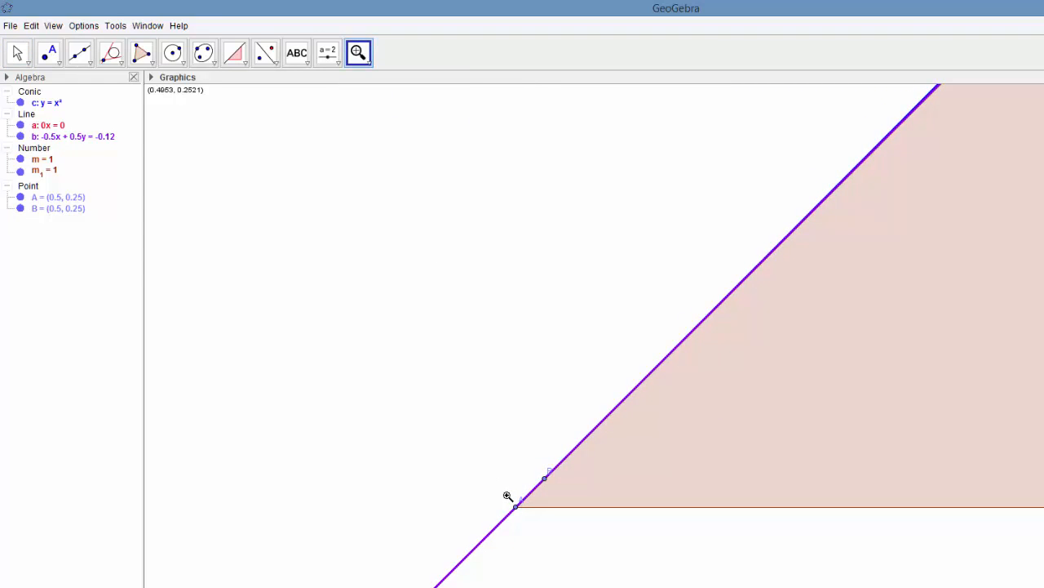
{"action": "left_click", "coordinate": [507, 496]}
{"action": "left_click", "coordinate": [506, 495]}
{"action": "left_click", "coordinate": [507, 495]}
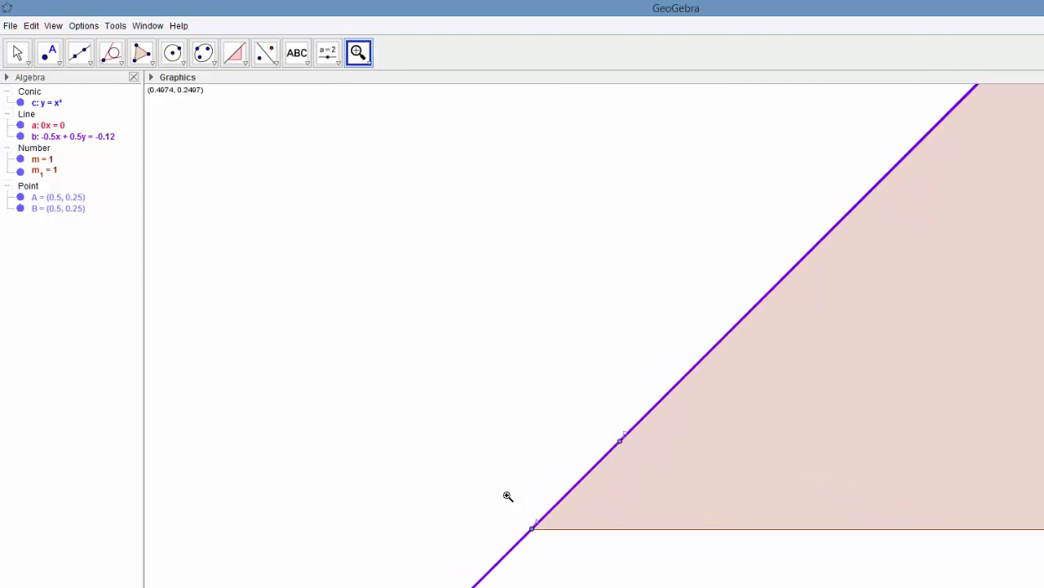
{"action": "left_click", "coordinate": [612, 497]}
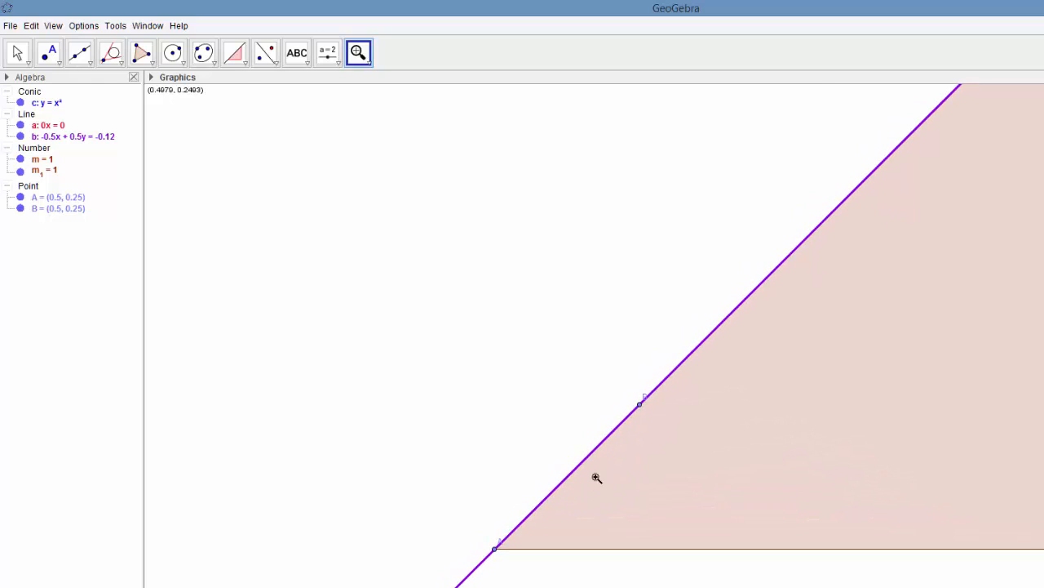
- Move point B to less than half its distance from A, and shift it slightly back up the curve
{"action": "left_click", "coordinate": [23, 59]}
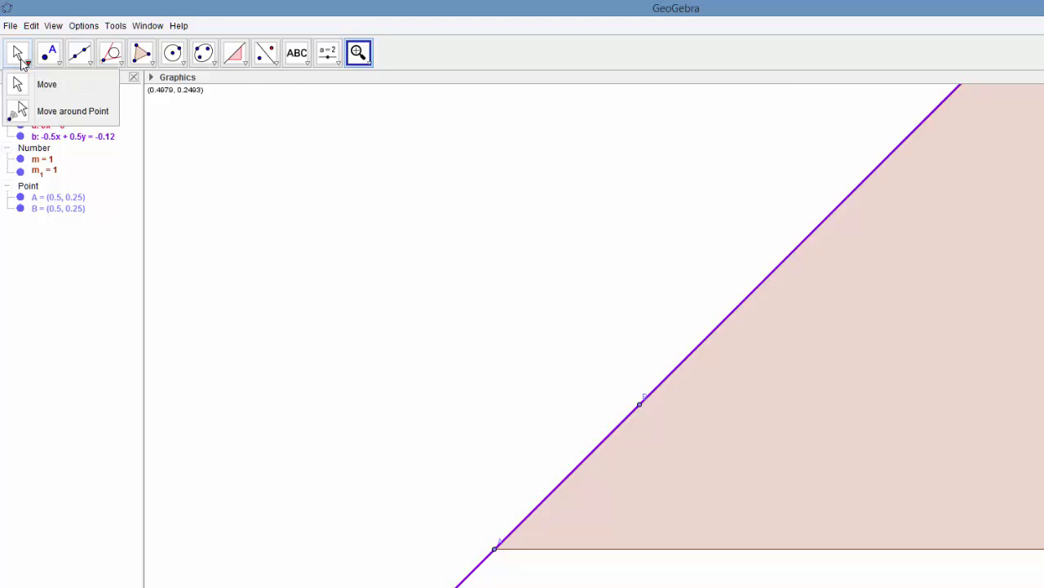
{"action": "left_click", "coordinate": [20, 55]}
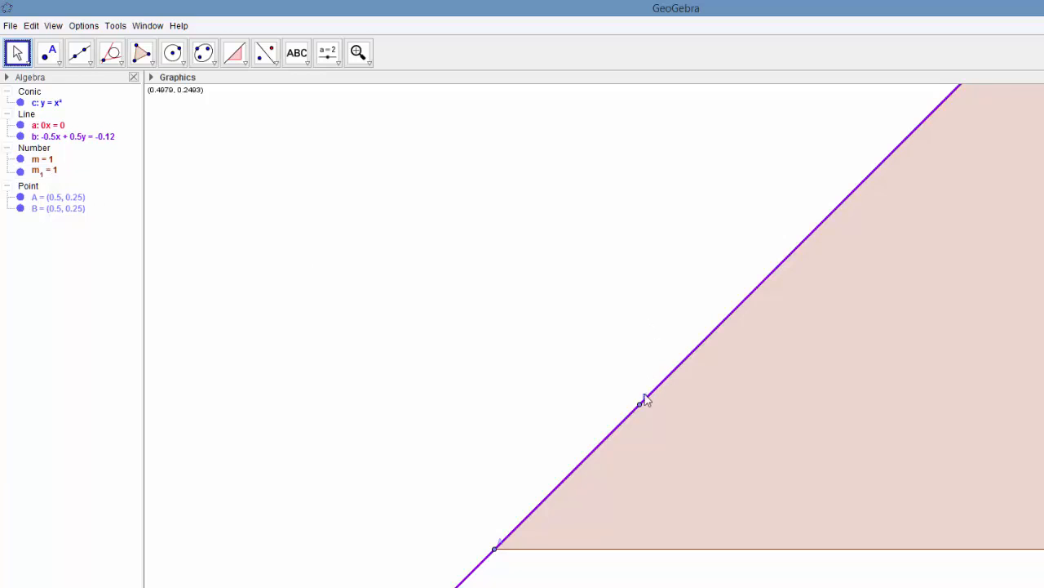
{"action": "left_click", "coordinate": [640, 406]}
{"action": "left_click_drag", "start_coordinate": [640, 405], "coordinate": [555, 495]}
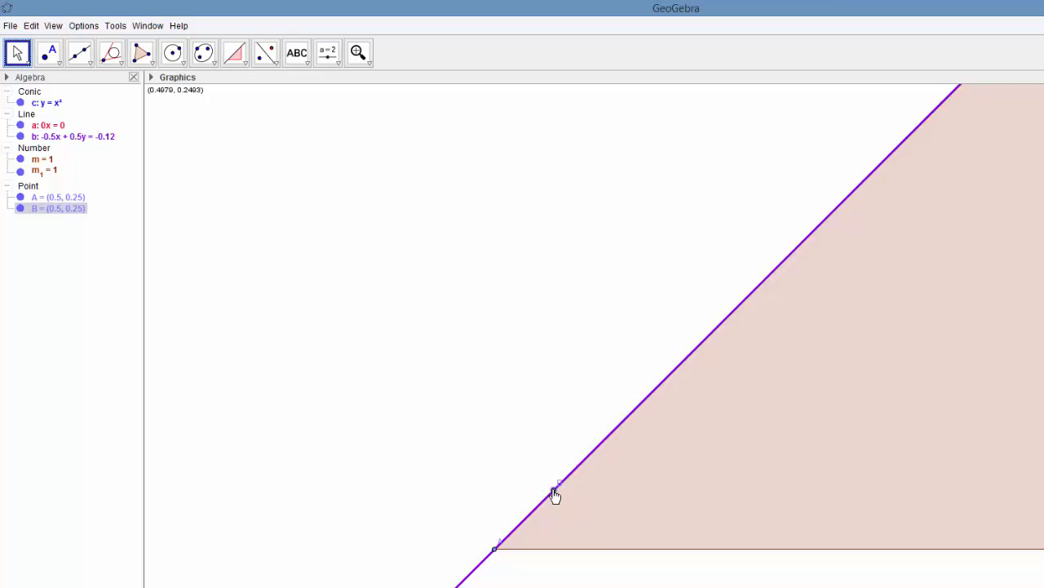
{"action": "left_click_drag", "start_coordinate": [555, 495], "coordinate": [587, 457]}
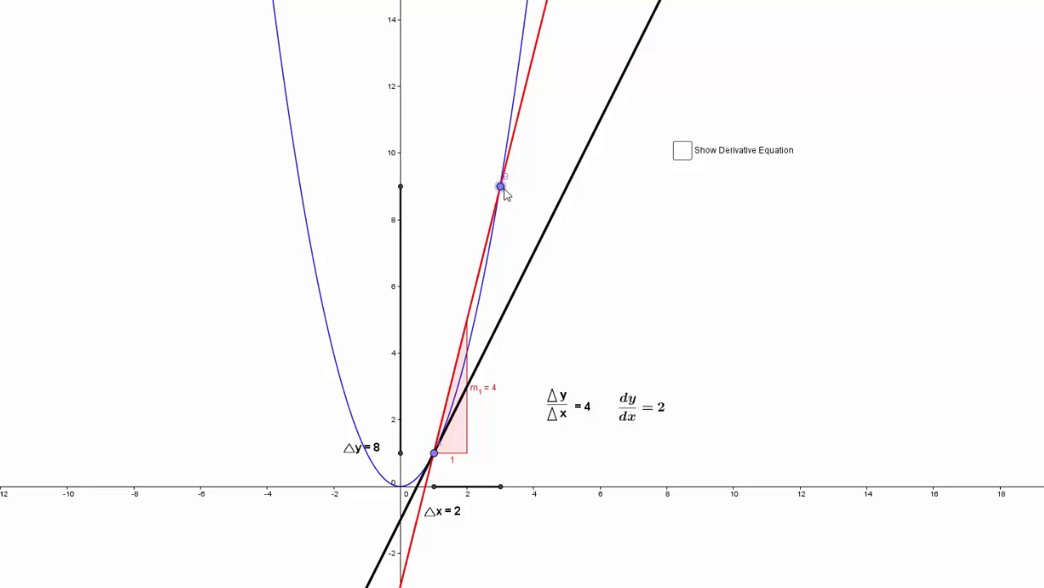
- In the Δy/Δx construction, move point B down the parabola towards (1, 1) in stages, to Δx of about 1.3, 0.85 and 0.1
{"action": "left_click_drag", "start_coordinate": [507, 193], "coordinate": [490, 319]}
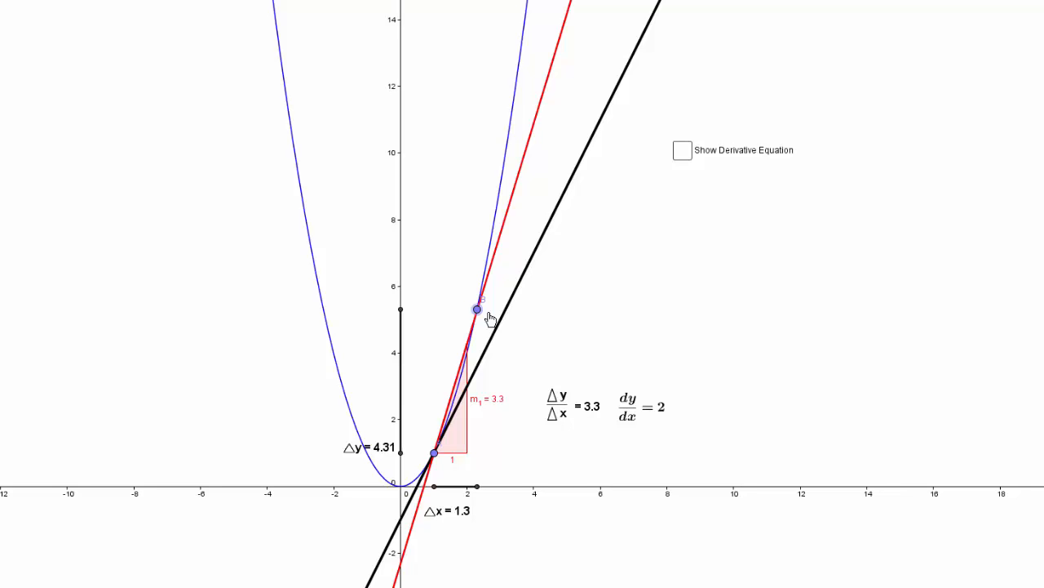
{"action": "left_click_drag", "start_coordinate": [490, 318], "coordinate": [476, 382]}
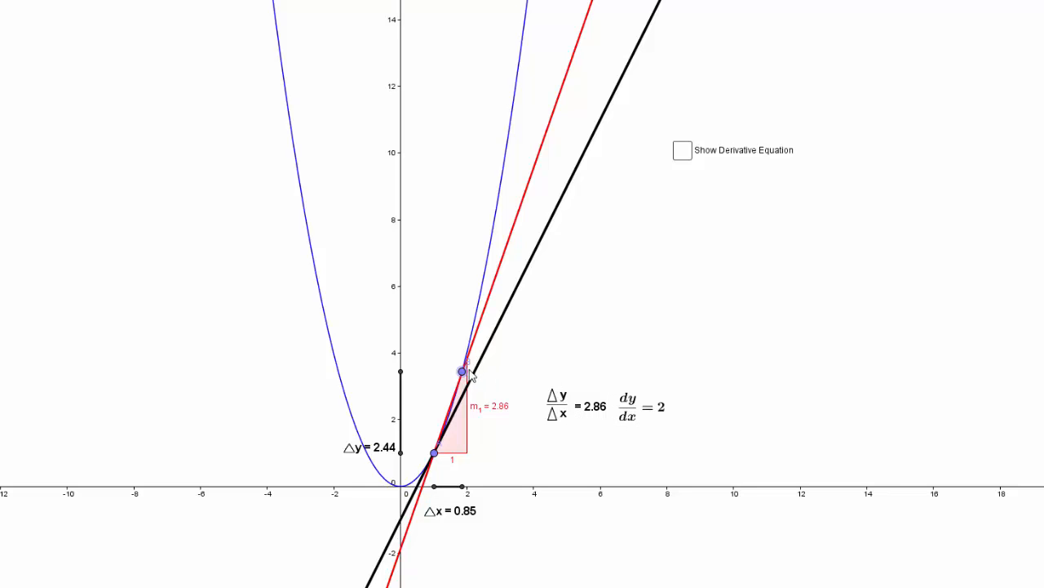
{"action": "left_click_drag", "start_coordinate": [462, 372], "coordinate": [453, 461]}
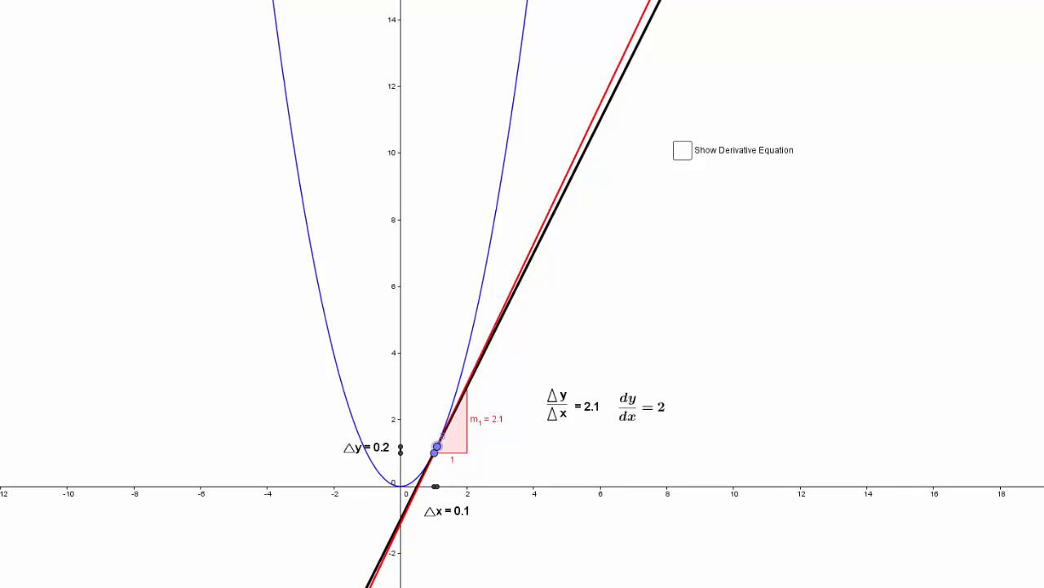
- Examine the region around (1, 1) at higher magnification, comparing the parabola with the red secant and black tangent lines
{"action": "left_click", "coordinate": [184, 0]}
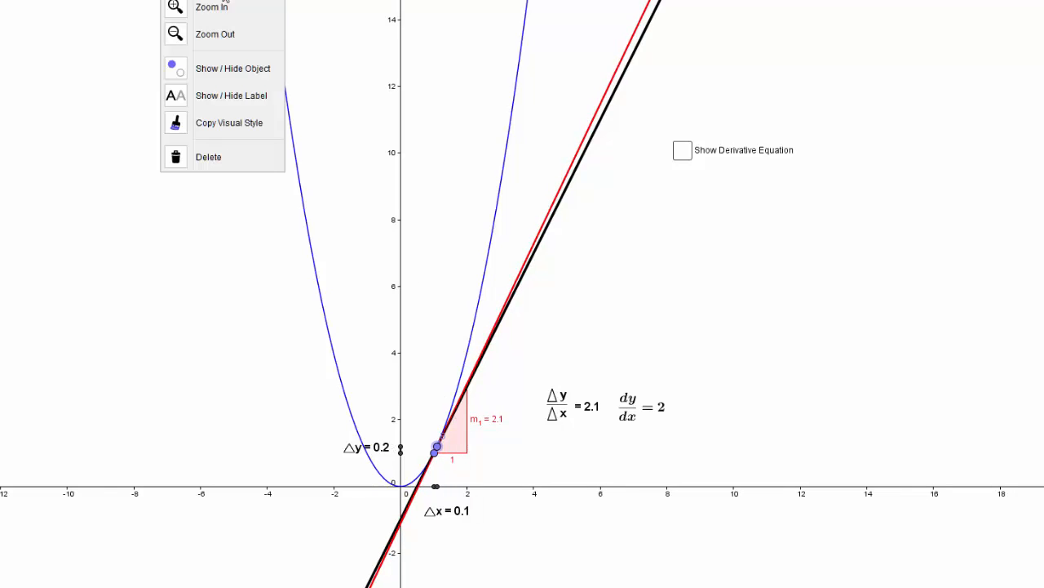
{"action": "left_click", "coordinate": [226, 13]}
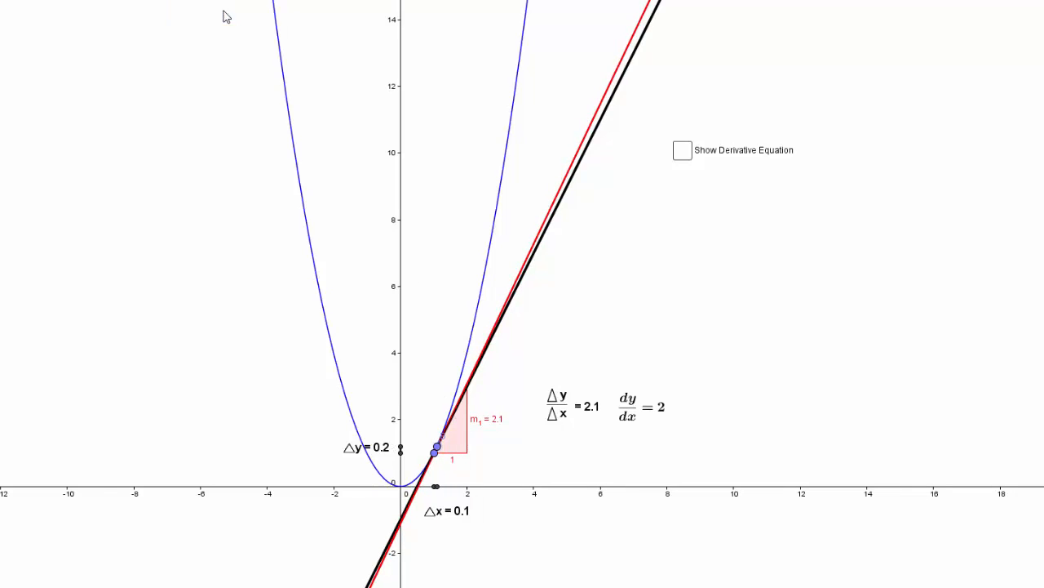
{"action": "left_click", "coordinate": [419, 432]}
{"action": "left_click", "coordinate": [420, 432]}
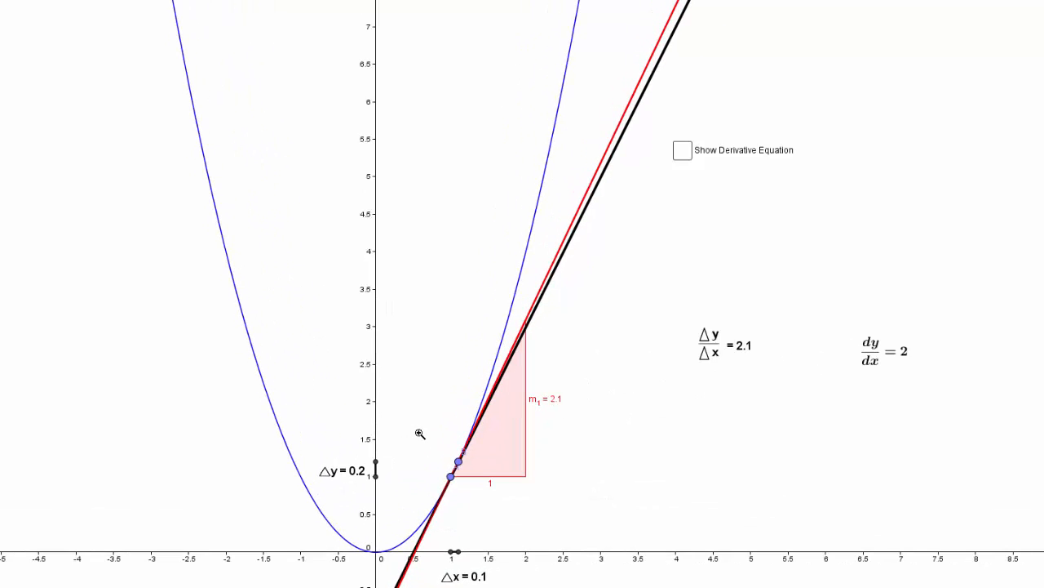
{"action": "left_click", "coordinate": [420, 432]}
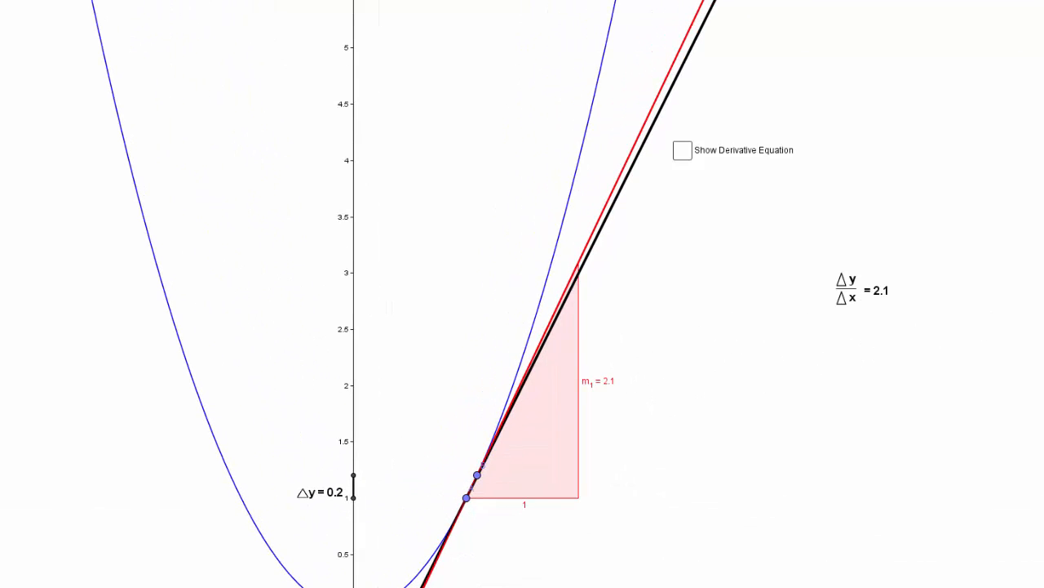
{"action": "left_click", "coordinate": [181, 0]}
{"action": "left_click", "coordinate": [217, 0]}
{"action": "left_click_drag", "start_coordinate": [356, 312], "coordinate": [361, 168]}
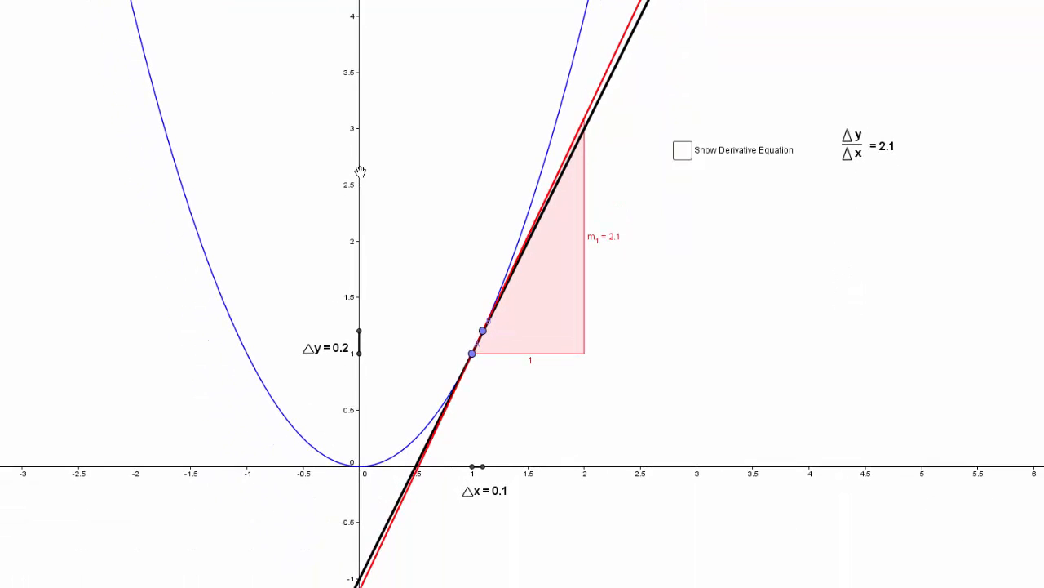
- Magnify the two points near (1, 1) further and move point B down the parabola to a Δy of about 0.03
{"action": "left_click", "coordinate": [181, 0]}
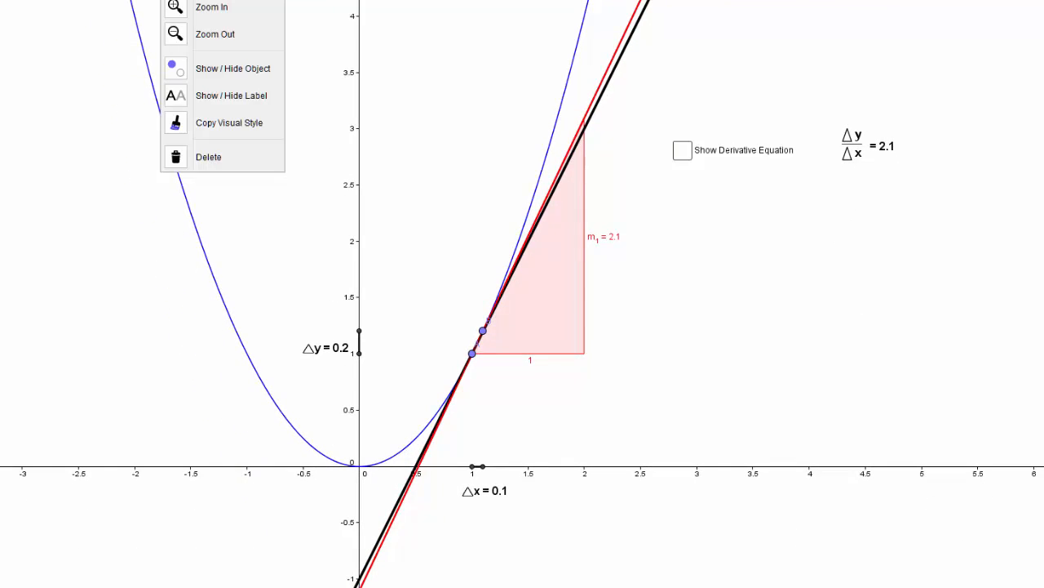
{"action": "left_click", "coordinate": [215, 11]}
{"action": "left_click", "coordinate": [278, 180]}
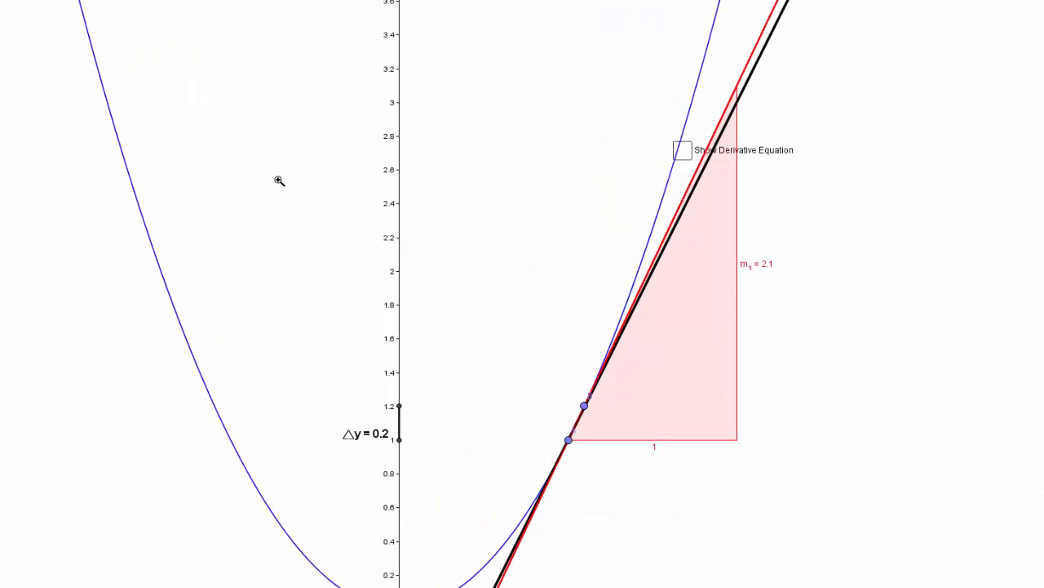
{"action": "left_click", "coordinate": [278, 180]}
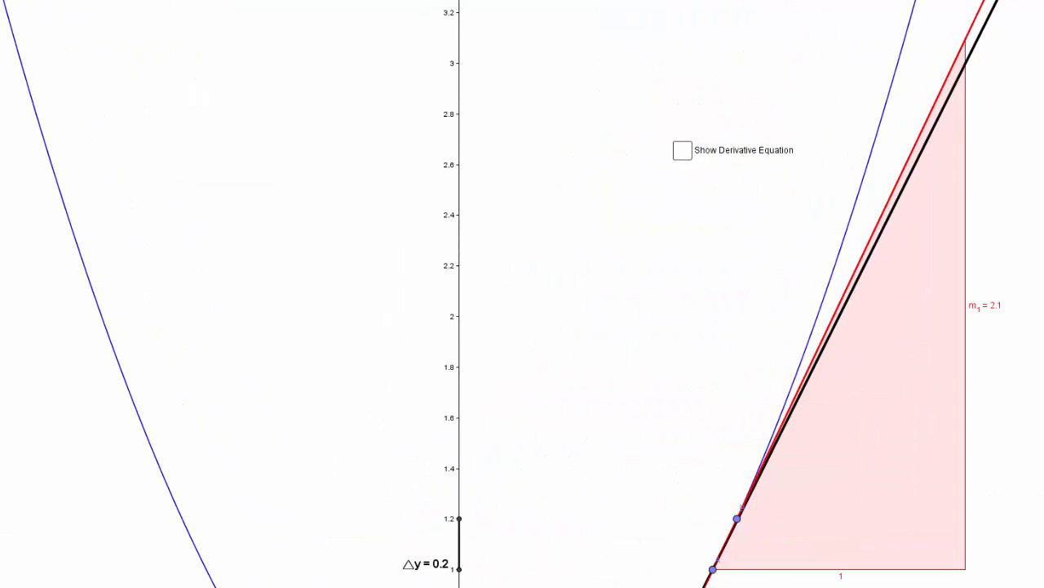
{"action": "left_click", "coordinate": [181, 0]}
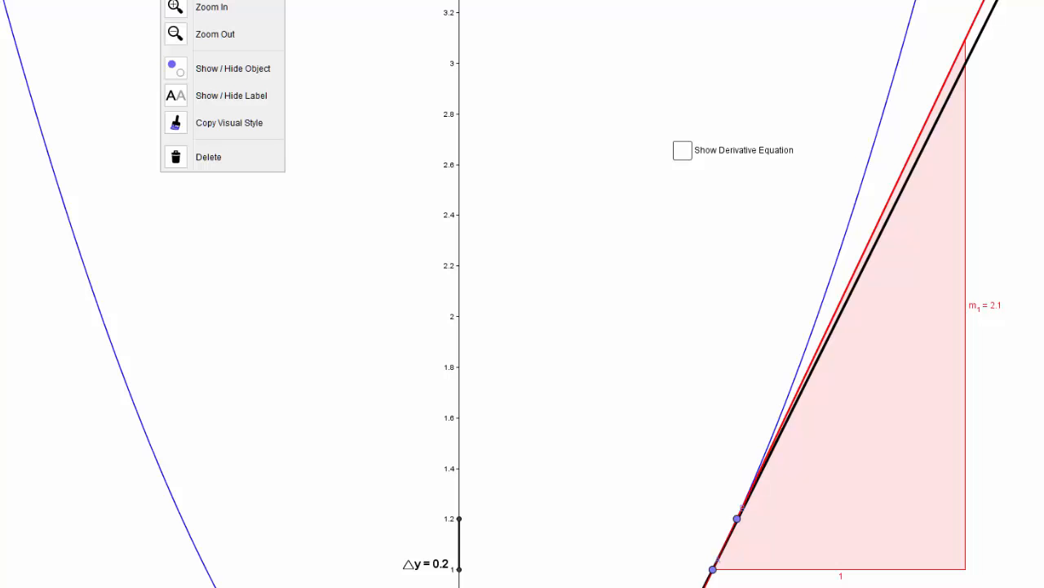
{"action": "left_click", "coordinate": [213, 0]}
{"action": "left_click_drag", "start_coordinate": [271, 321], "coordinate": [52, 64]}
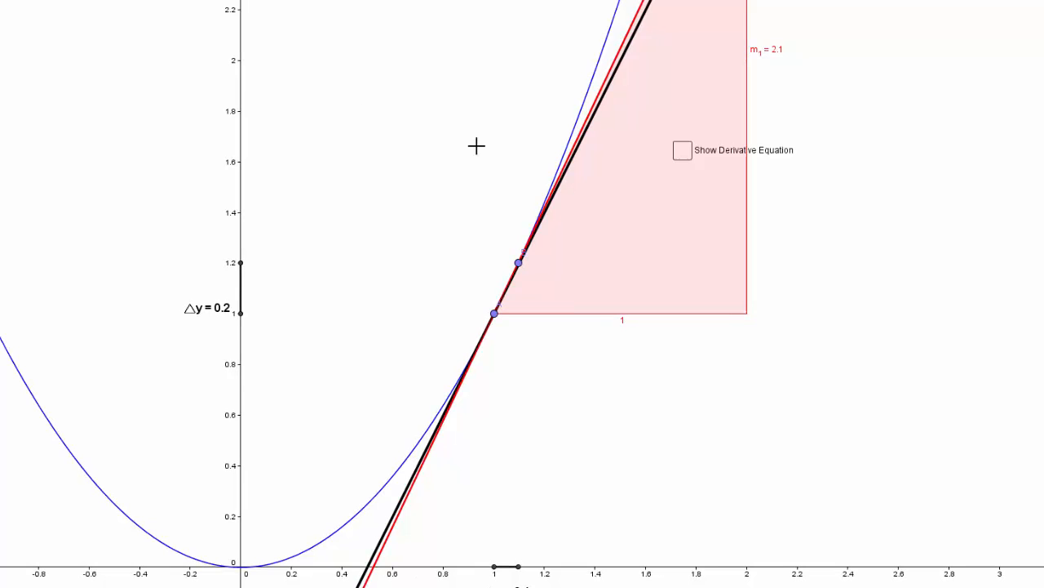
{"action": "left_click_drag", "start_coordinate": [521, 270], "coordinate": [519, 321]}
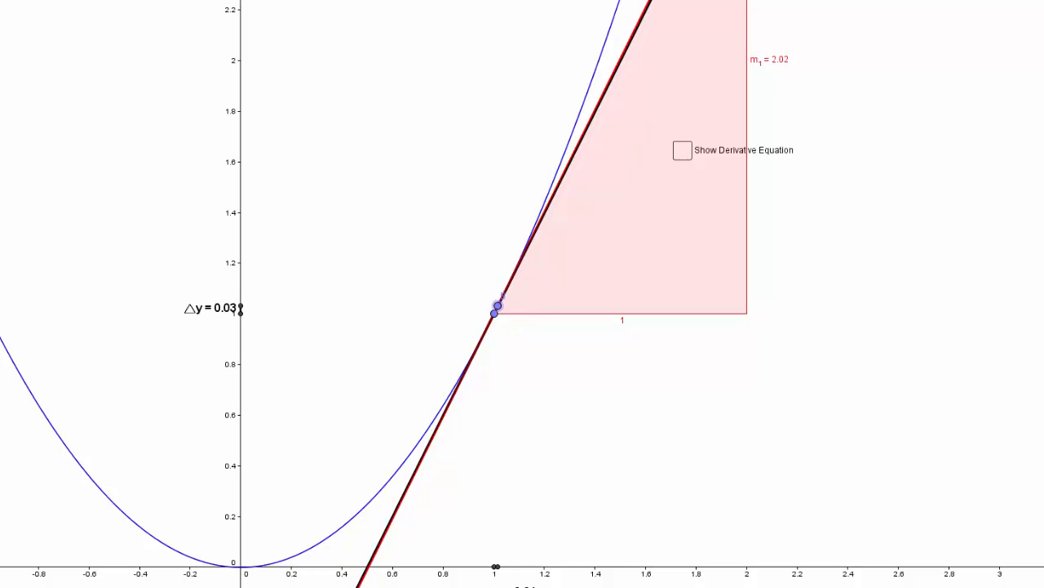
- Examine the remaining gap between point B and (1, 1) at still greater magnification
{"action": "left_click", "coordinate": [179, 1]}
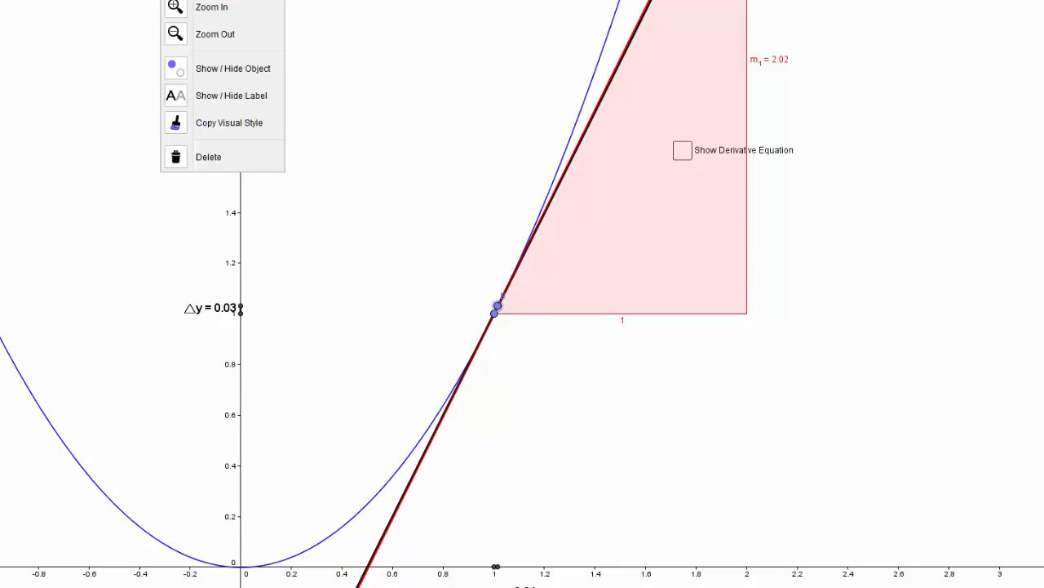
{"action": "left_click", "coordinate": [213, 6]}
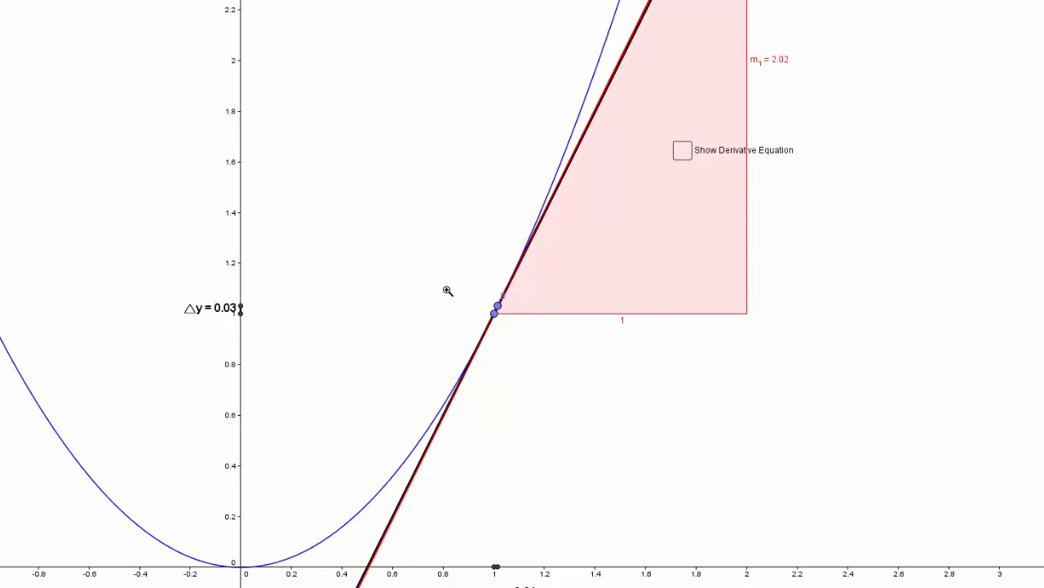